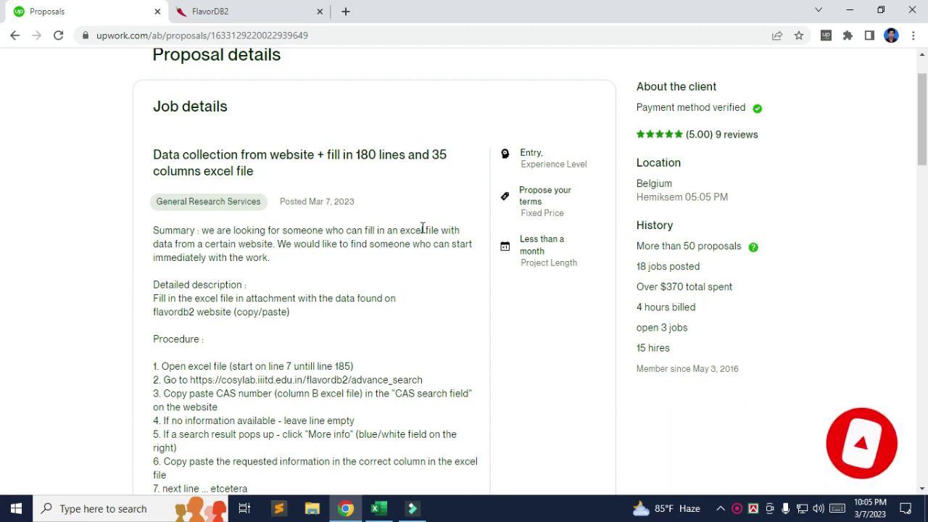
Step: Read the job posting's summary, detailed description and procedure for filling in the Excel file
scroll(413, 218, "down", 2)
scroll(410, 216, "up", 1)
scroll(408, 214, "down", 1)
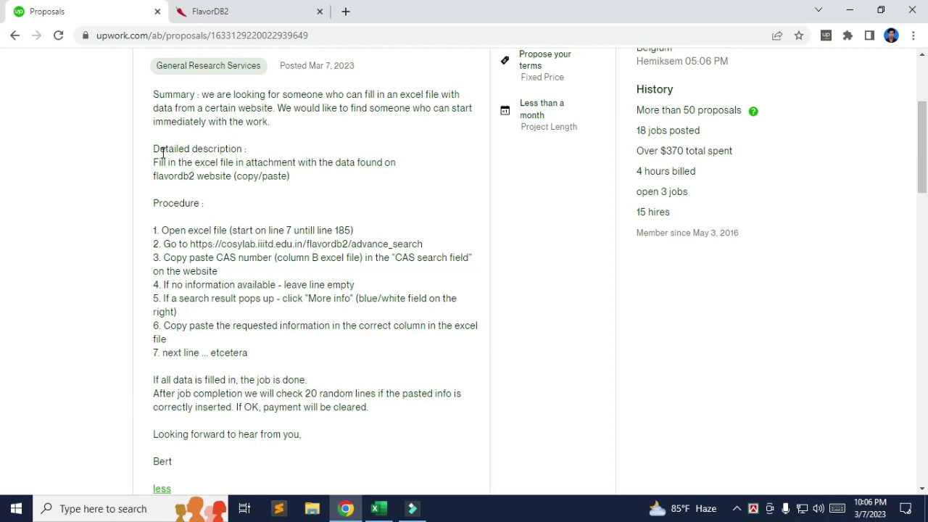
left_click_drag(159, 149, 245, 149)
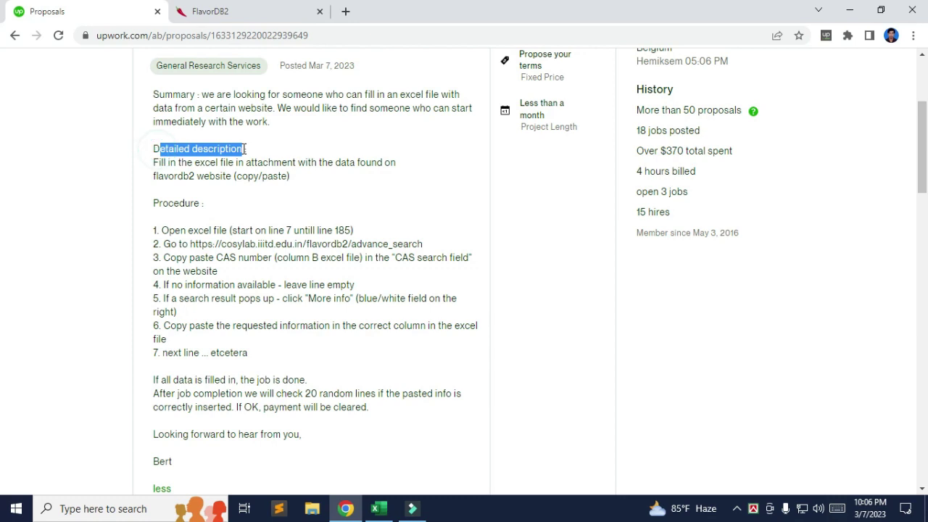
left_click_drag(165, 162, 396, 162)
left_click(153, 176)
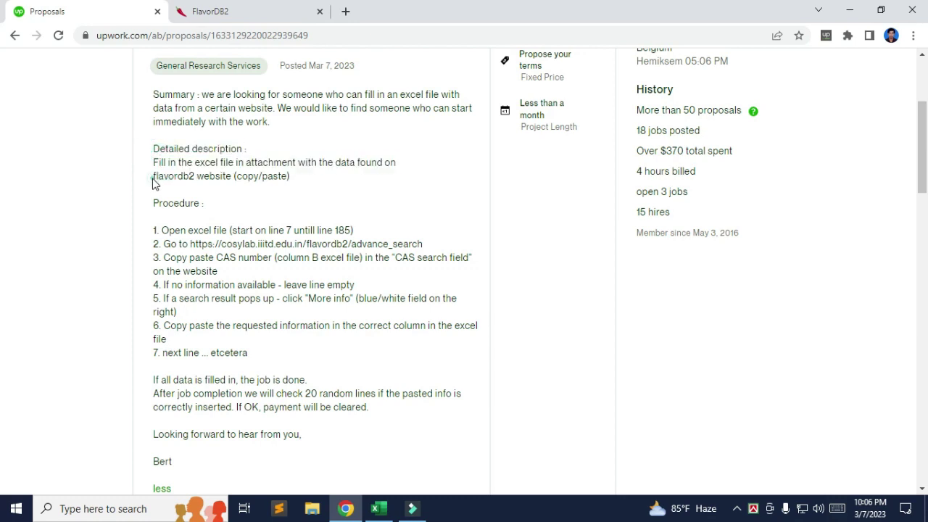
left_click_drag(153, 176, 325, 189)
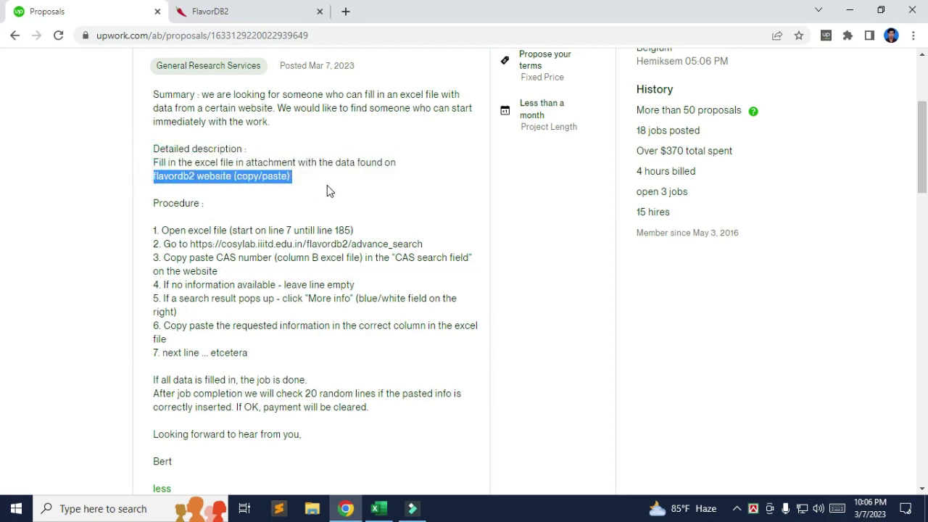
left_click(396, 199)
scroll(396, 199, "down", 1)
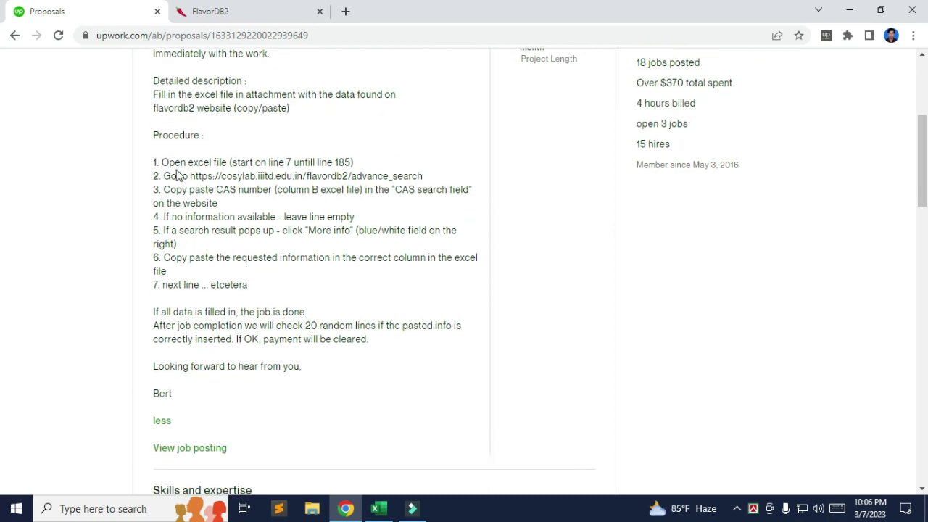
left_click_drag(156, 162, 354, 163)
Step: Switch to the EX_database_flavor molecules.xlsx workbook in Excel and examine Geraniol's CAS numbers in cell B3
left_click(378, 509)
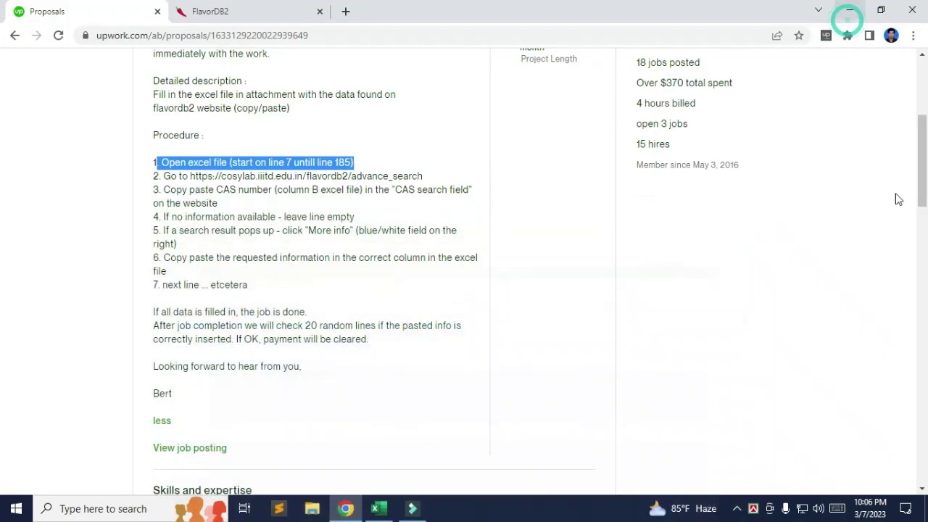
left_click(849, 11)
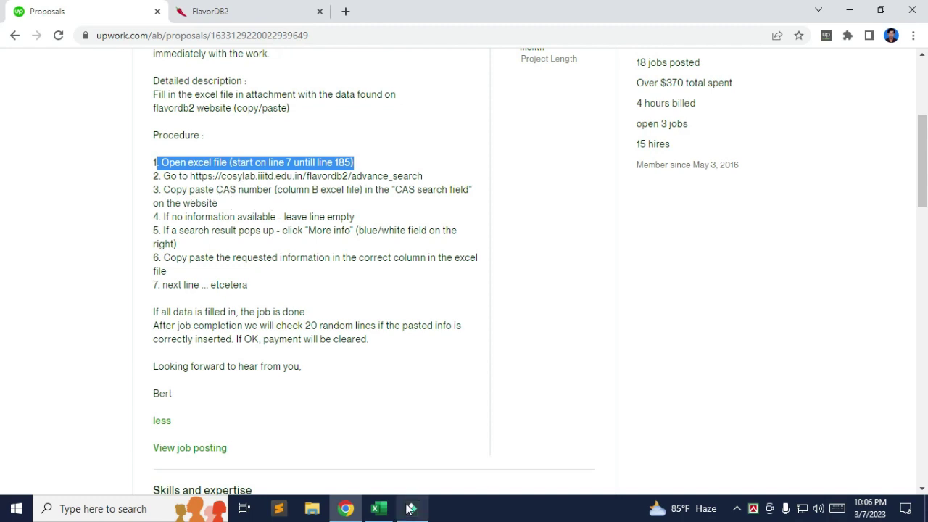
left_click(378, 508)
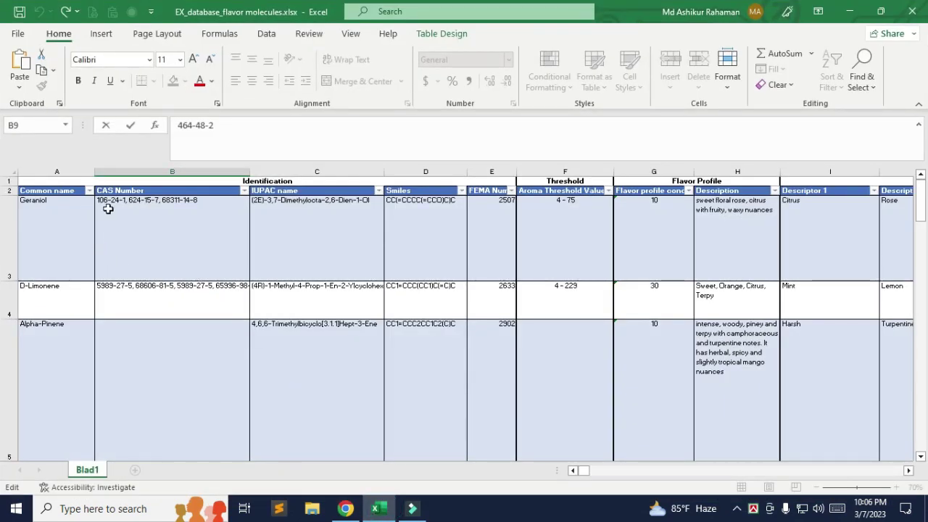
left_click(136, 225)
left_click(121, 203)
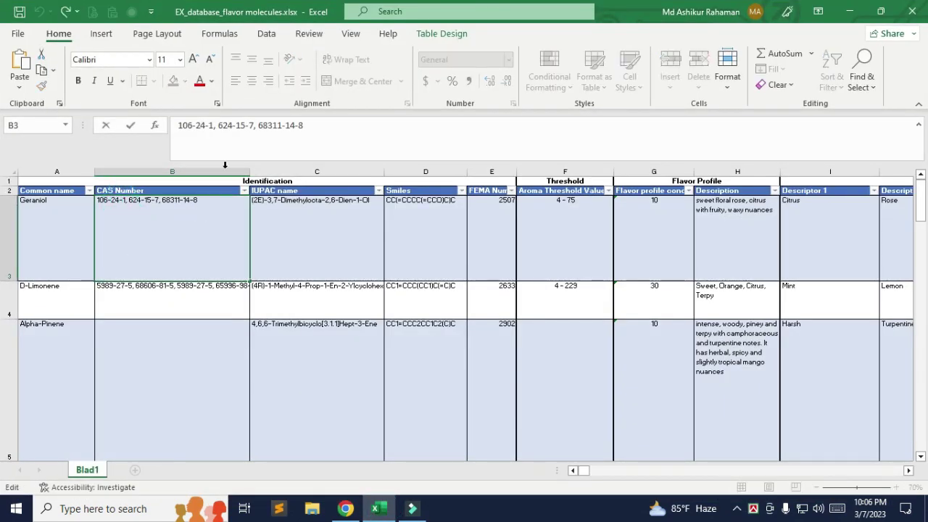
Step: Return to the job proposal in Chrome and check the client's budget and the proposed terms
left_click(348, 509)
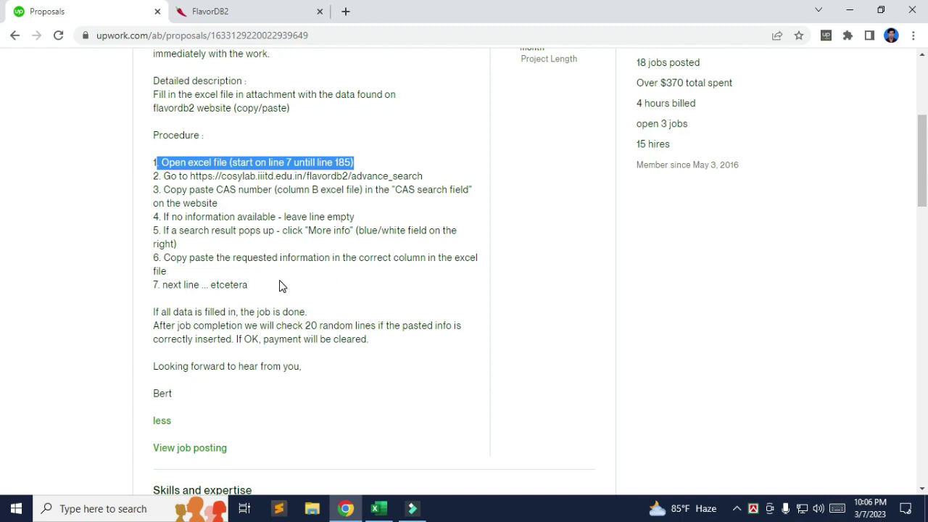
scroll(282, 284, "down", 2)
scroll(282, 285, "down", 1)
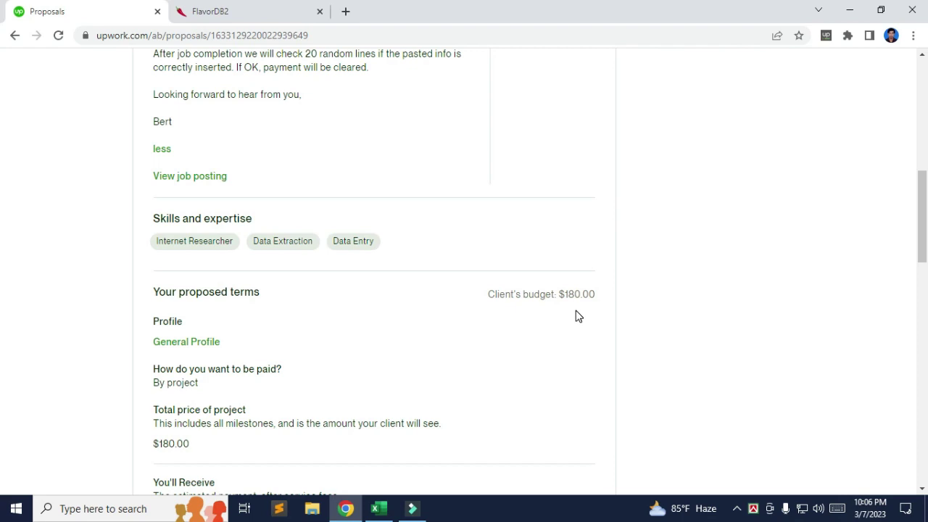
scroll(512, 305, "up", 5)
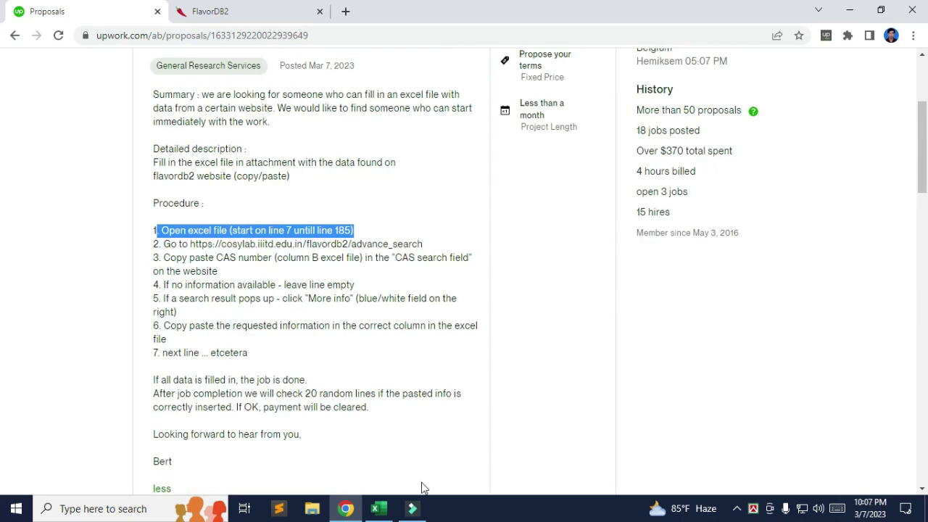
Step: Switch back to the Excel workbook and review the CAS Number column from row 7 through row 185
left_click(378, 508)
scroll(249, 303, "up", 2)
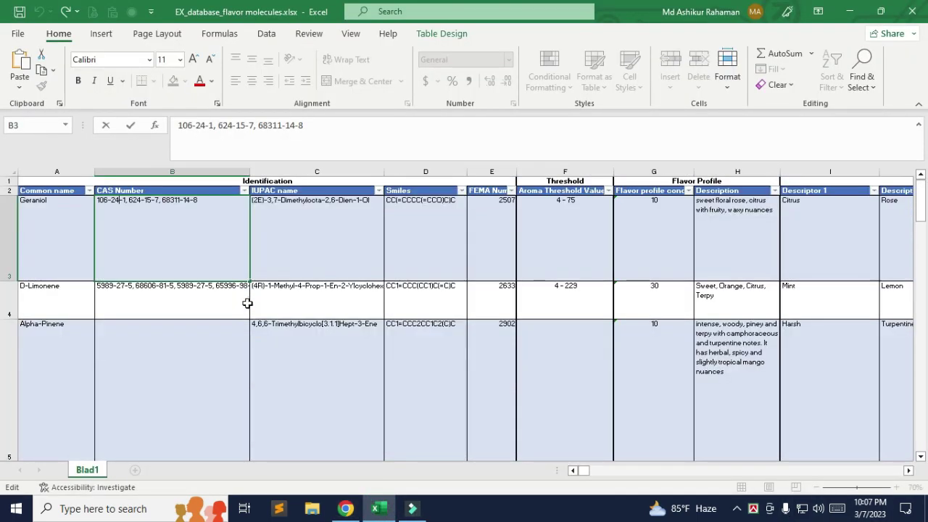
scroll(82, 278, "down", 2)
scroll(89, 279, "up", 2)
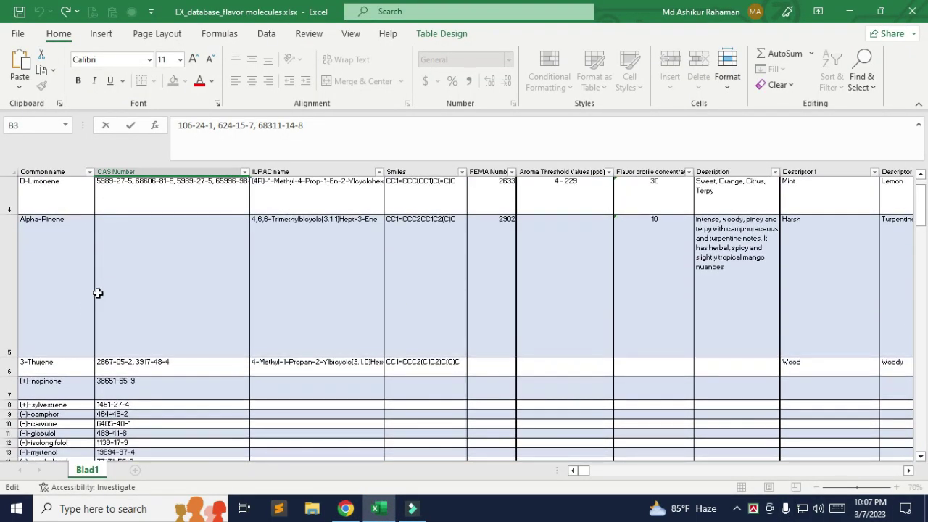
scroll(98, 292, "down", 3)
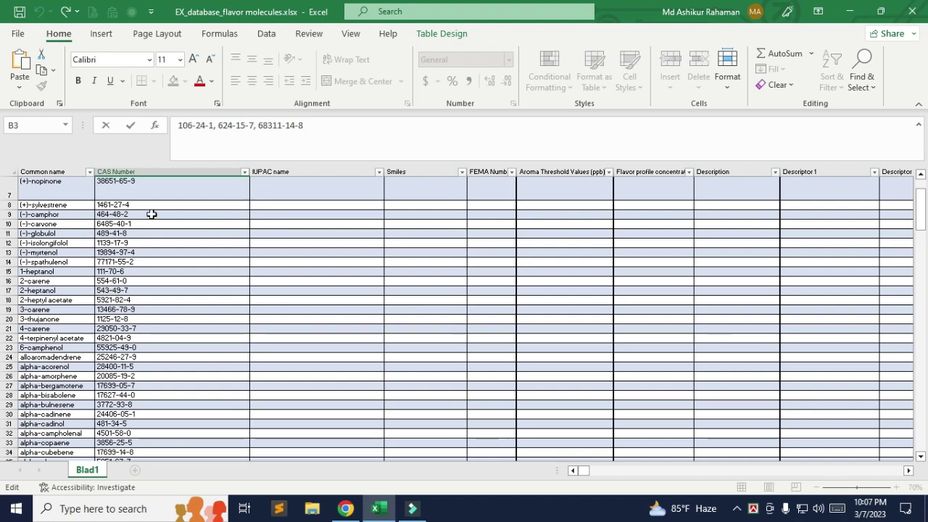
left_click(139, 187)
left_click(149, 206)
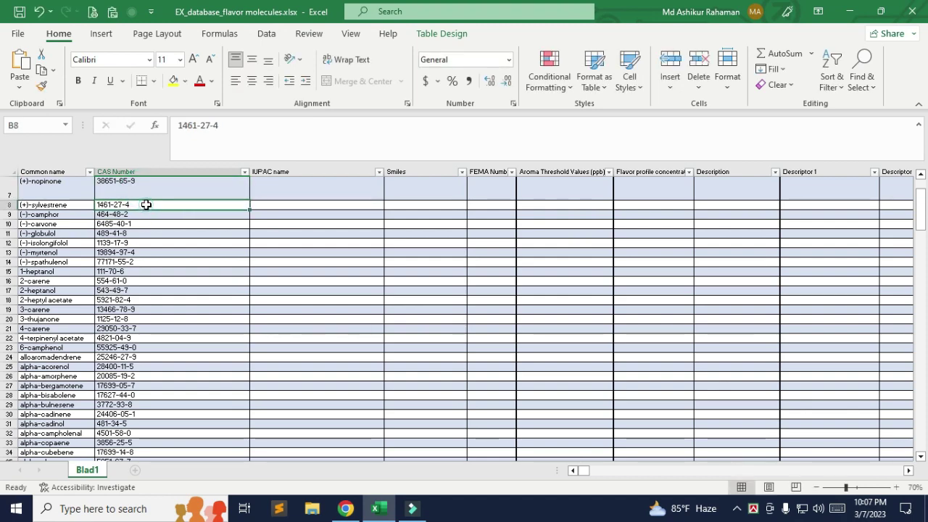
double_click(147, 210)
scroll(166, 276, "up", 8)
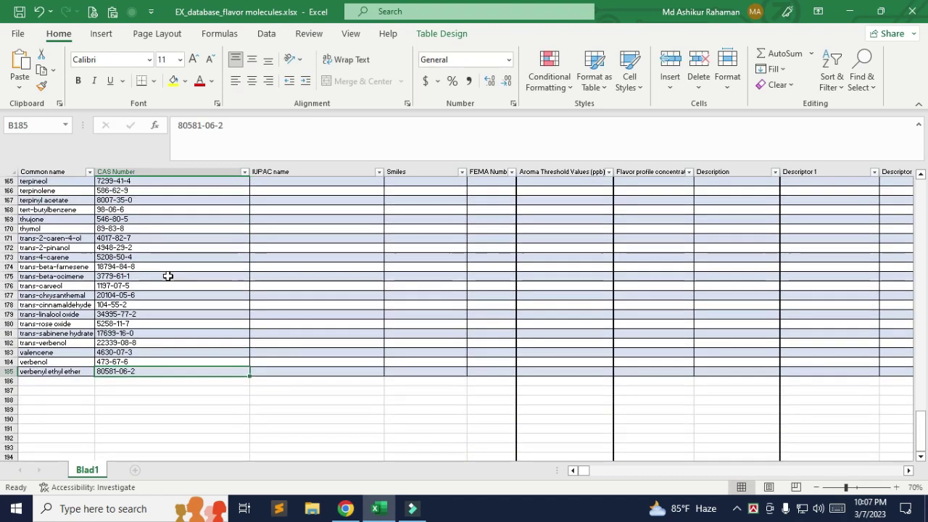
scroll(168, 275, "up", 9)
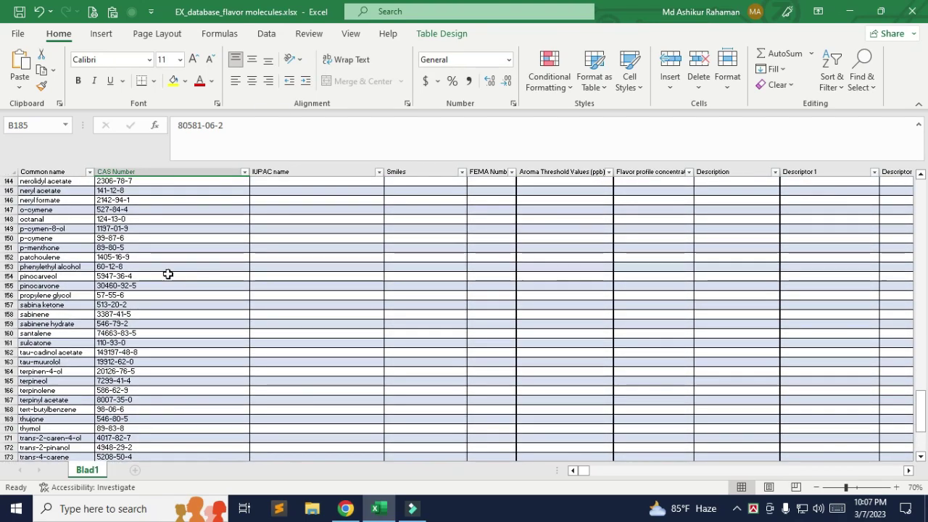
scroll(168, 274, "up", 19)
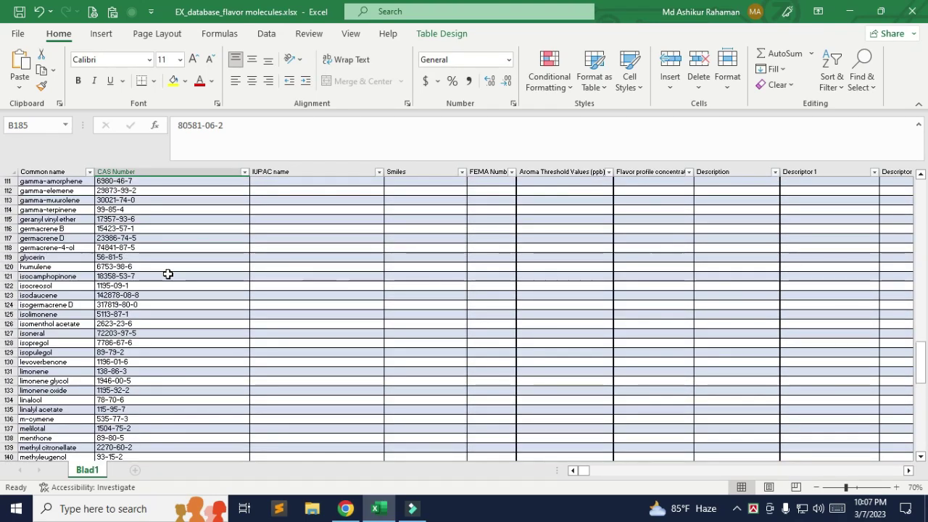
scroll(167, 274, "up", 20)
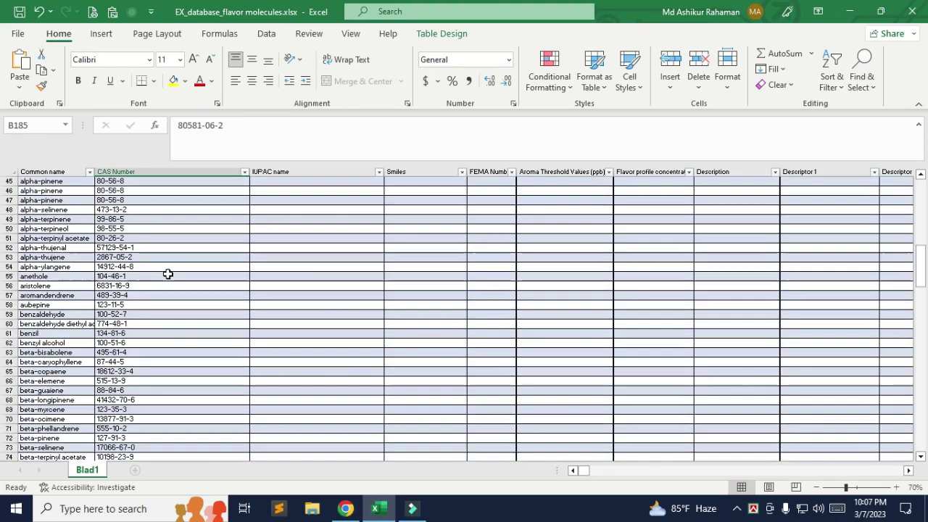
scroll(153, 294, "down", 3)
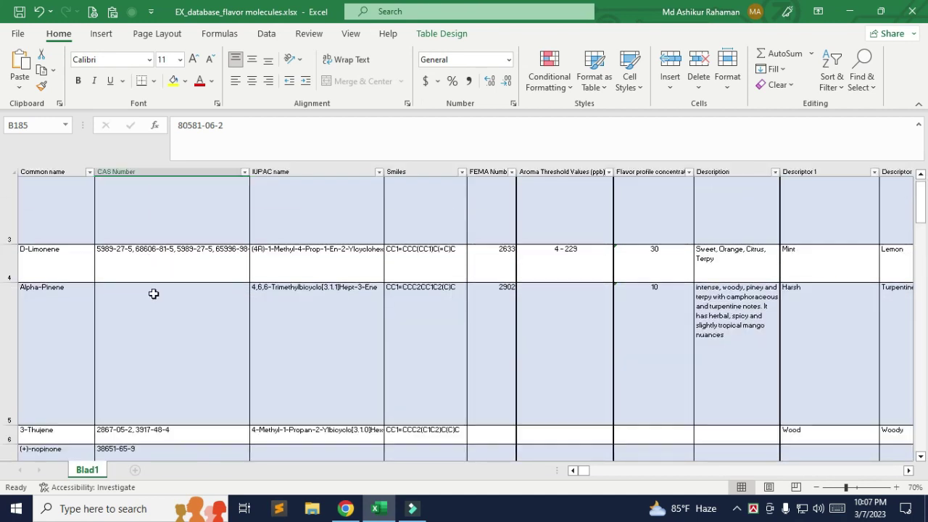
scroll(153, 294, "up", 1)
scroll(95, 272, "down", 1)
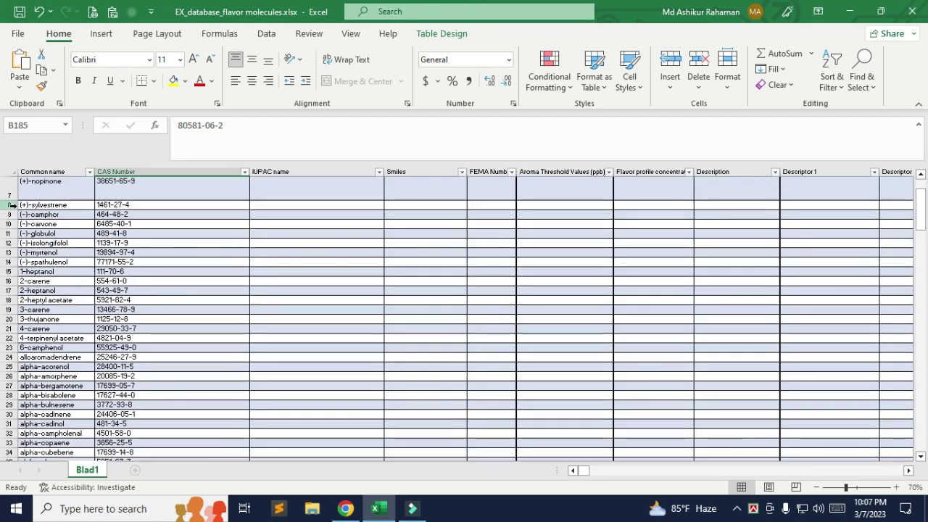
Step: Increase the row height of rows 8 to 32 in the flavor molecule table
left_click_drag(8, 206, 3, 434)
left_click_drag(12, 313, 10, 340)
scroll(147, 332, "up", 3)
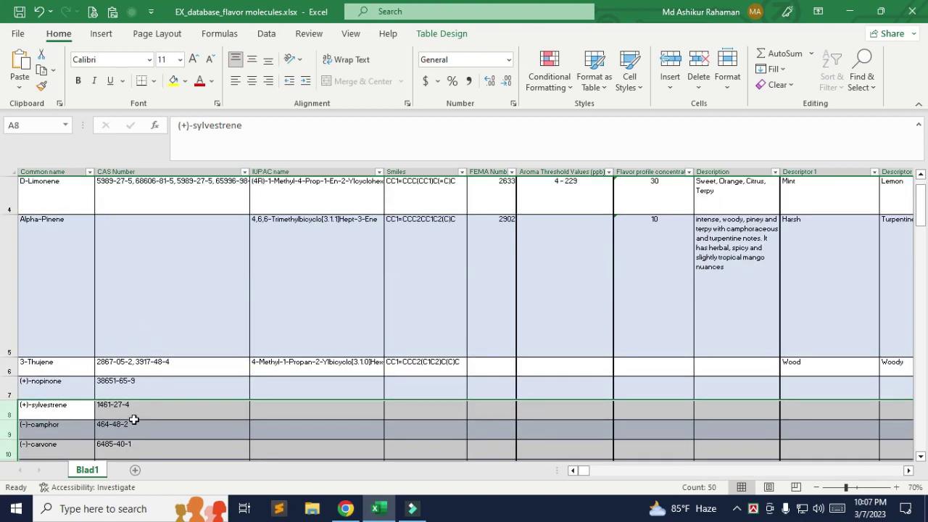
Step: Copy the CAS number 464-48-2 of (-)-camphor from cell B9
double_click(135, 425)
left_click_drag(143, 426, 85, 426)
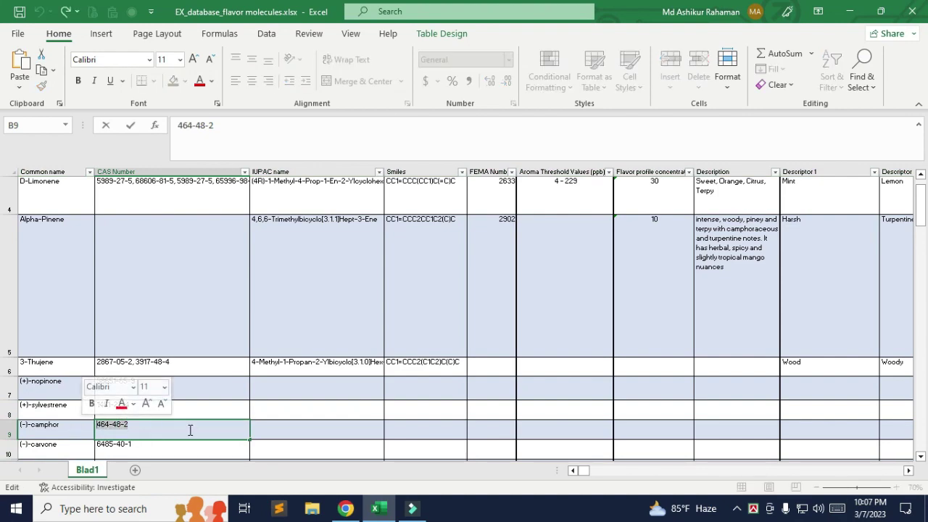
scroll(211, 403, "down", 1)
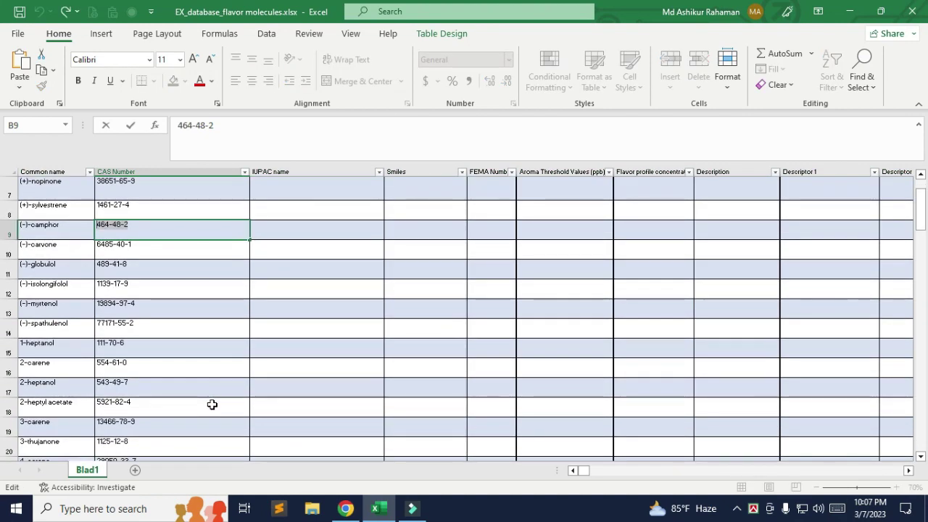
Step: Switch to FlavorDB2 in Chrome and run an advanced molecule search for CAS No. 464-48-2
left_click(345, 508)
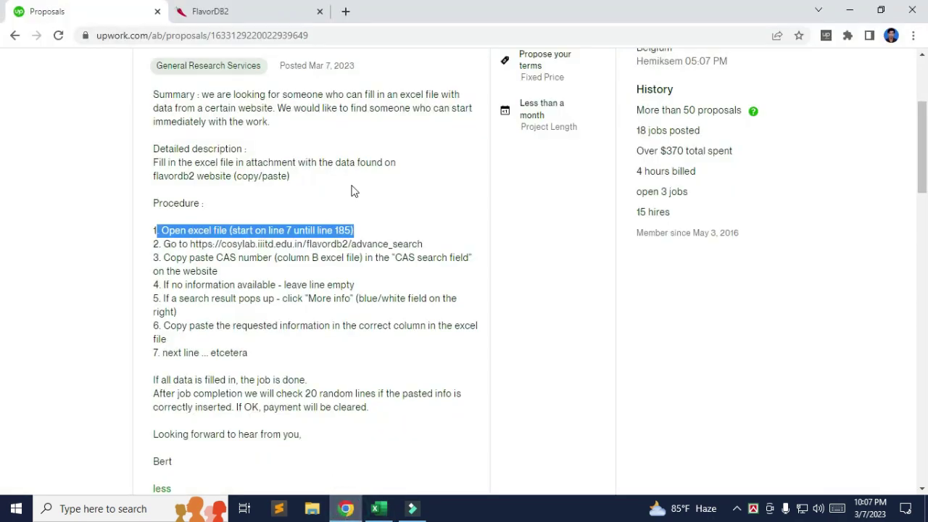
left_click(244, 9)
scroll(264, 184, "up", 10)
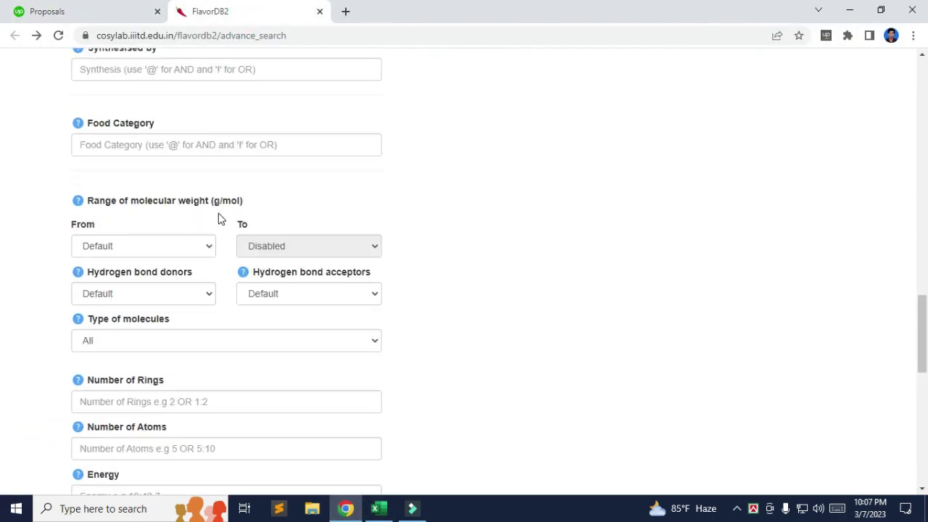
scroll(221, 219, "up", 10)
scroll(221, 214, "down", 2)
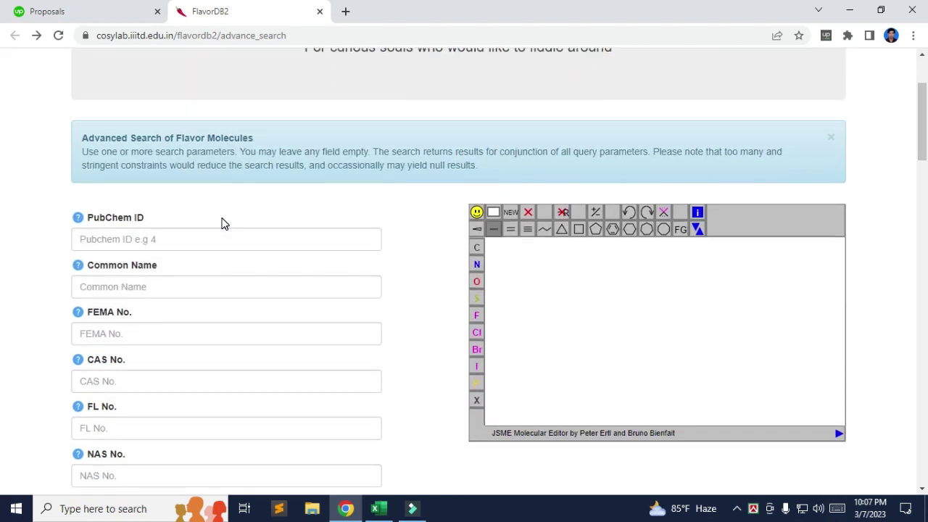
scroll(221, 224, "down", 4)
scroll(224, 224, "up", 2)
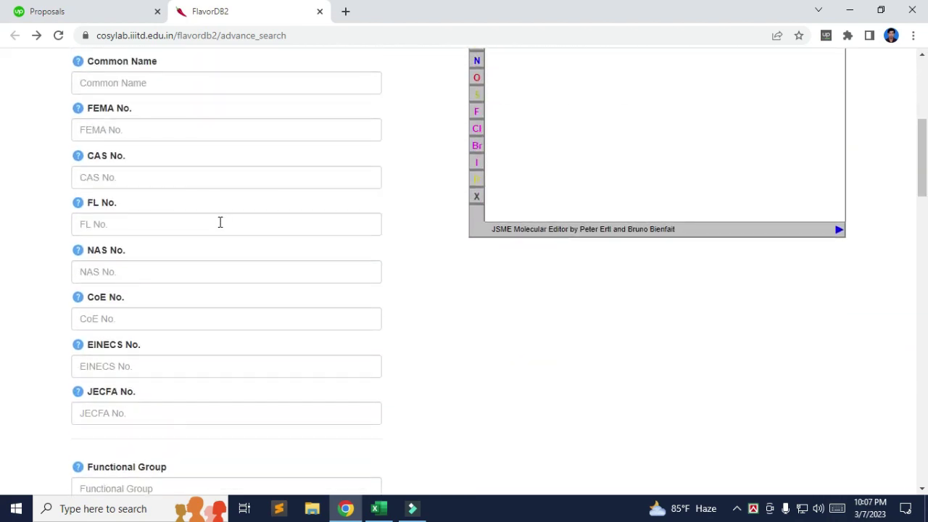
left_click(123, 181)
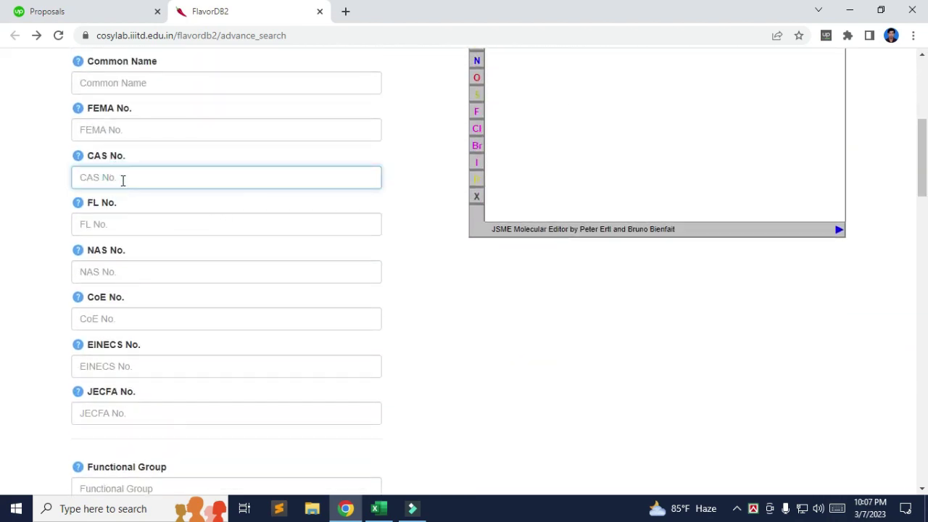
type("464-49-3")
scroll(181, 229, "down", 6)
scroll(184, 286, "down", 15)
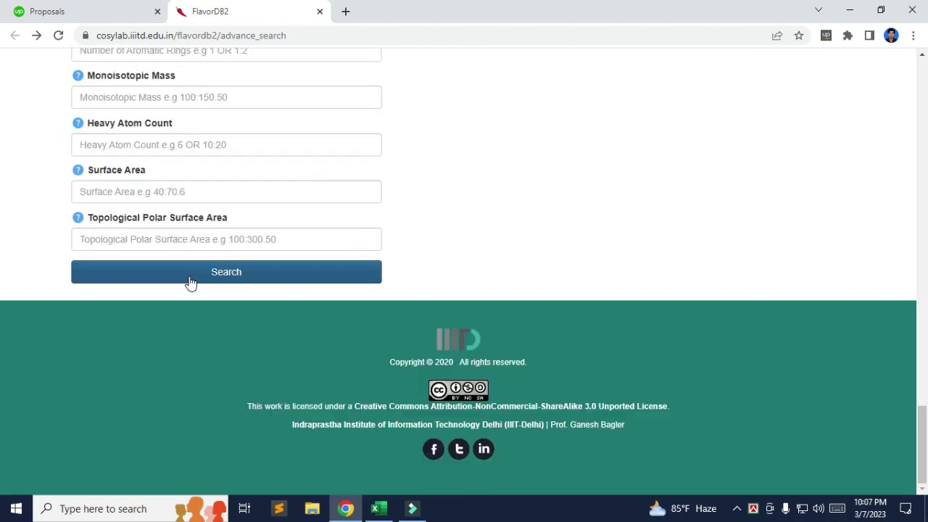
left_click(228, 271)
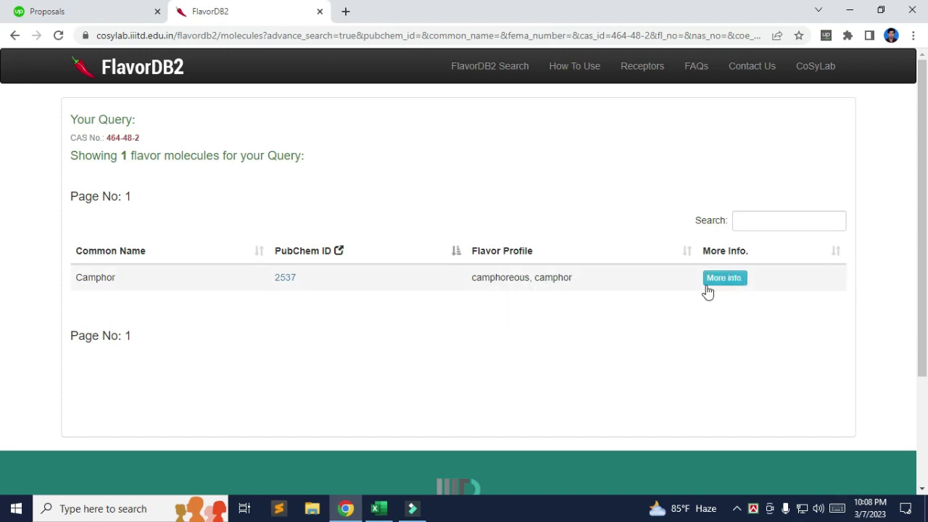
Step: Open the detailed information for Camphor and compare its common name with the (-)-camphor row in the Excel workbook
left_click(729, 280)
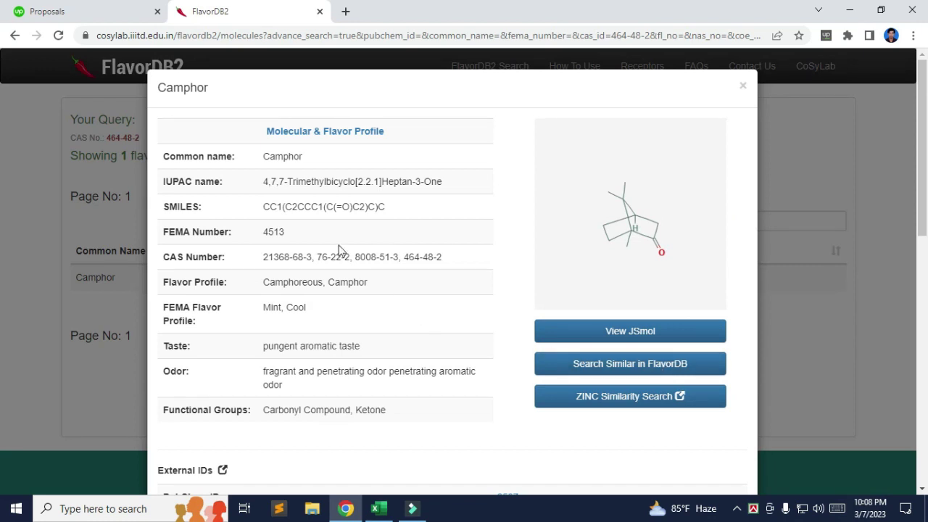
left_click_drag(266, 156, 315, 161)
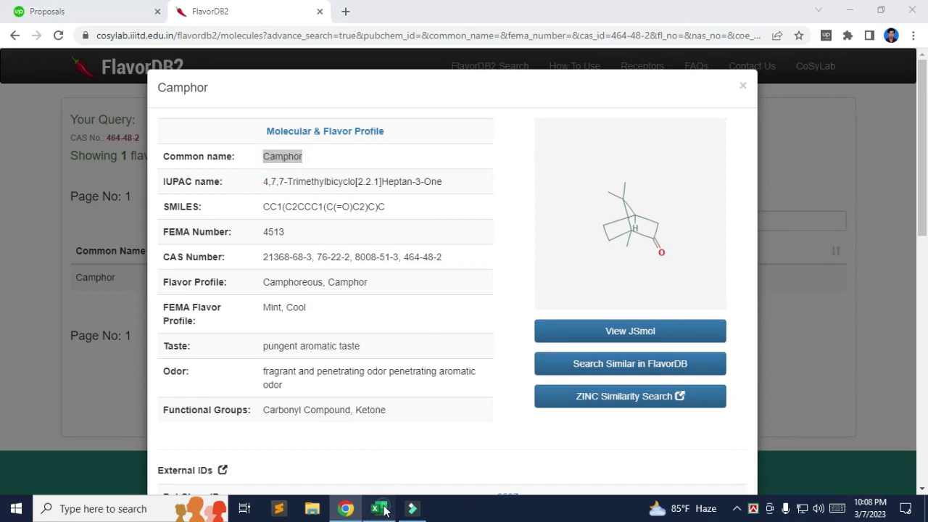
left_click(377, 508)
scroll(115, 305, "up", 2)
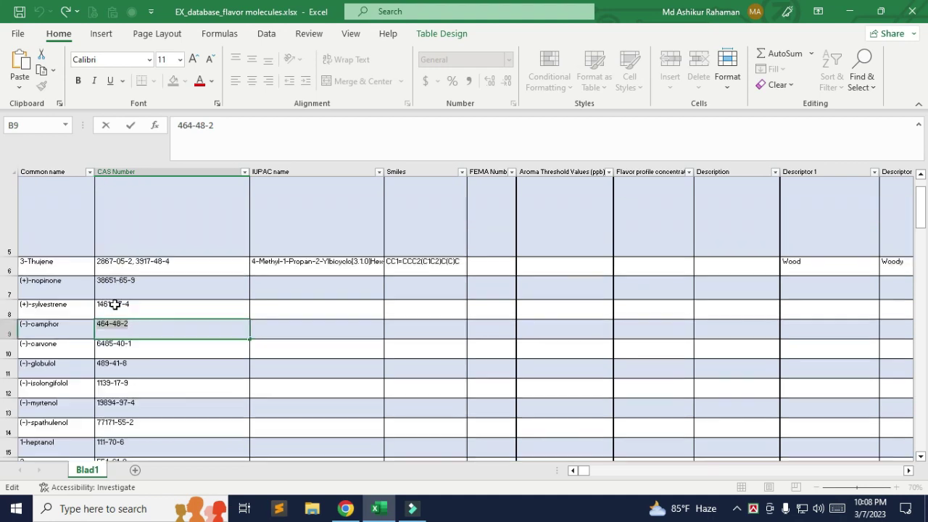
scroll(114, 306, "down", 2)
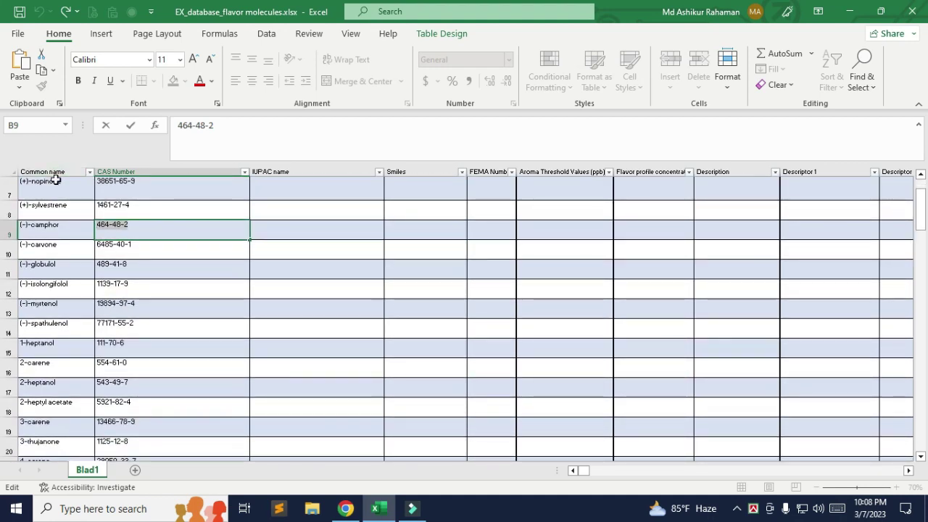
scroll(105, 265, "up", 1)
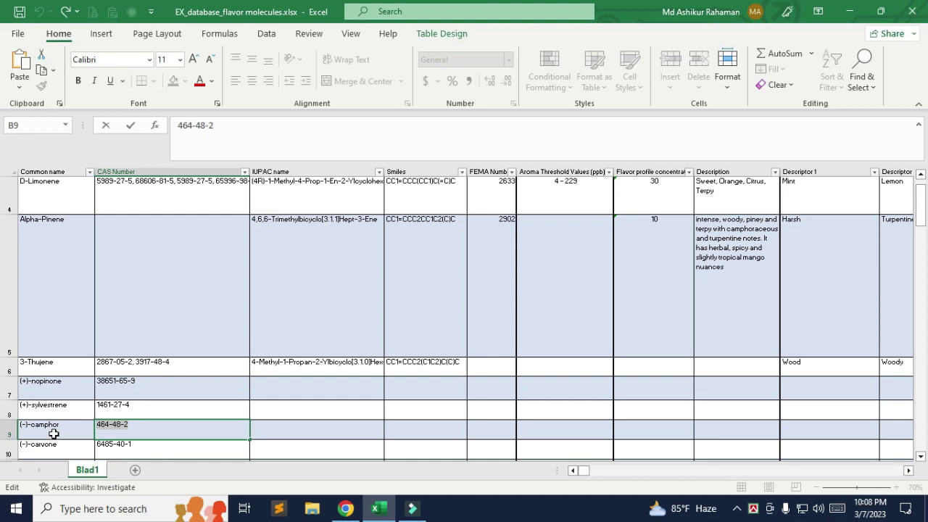
Step: Copy Camphor's IUPAC name, 4,7,7-Trimethylbicyclo[2.2.1]Heptan-3-One, from FlavorDB2 in Chrome into cell C9 of the Excel workbook
left_click(345, 508)
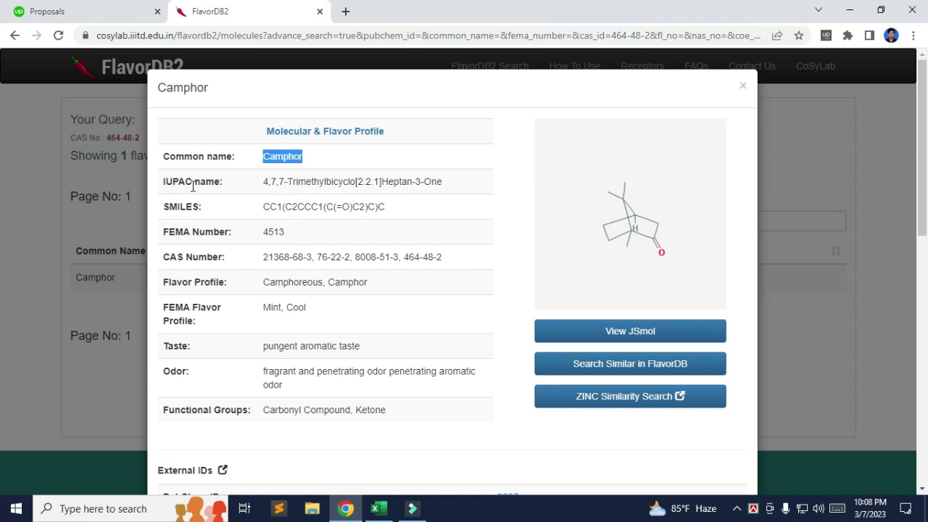
left_click_drag(266, 184, 475, 191)
key("ctrl+c")
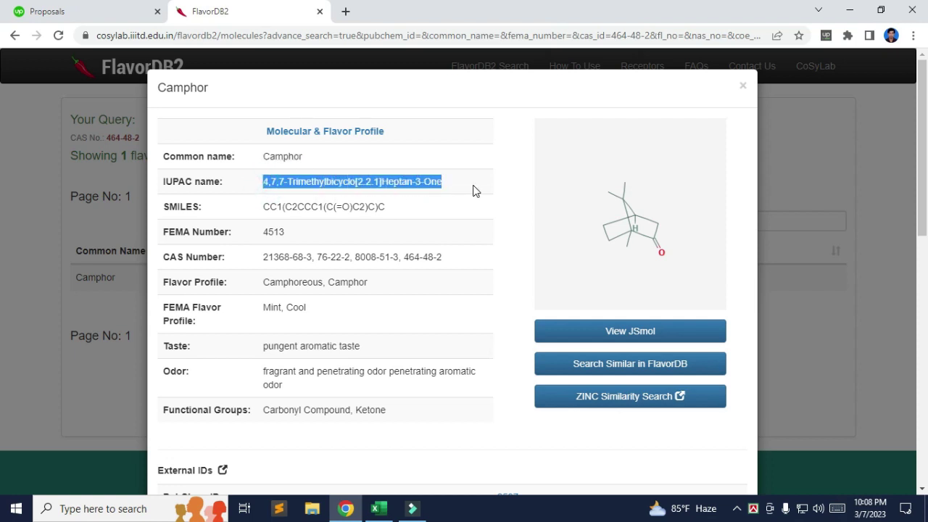
left_click(379, 508)
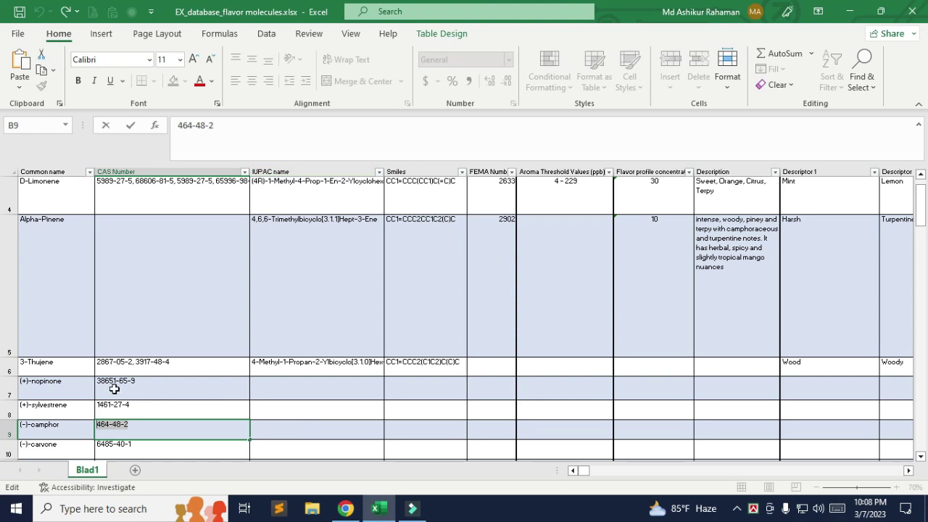
left_click(294, 431)
key("ctrl+v")
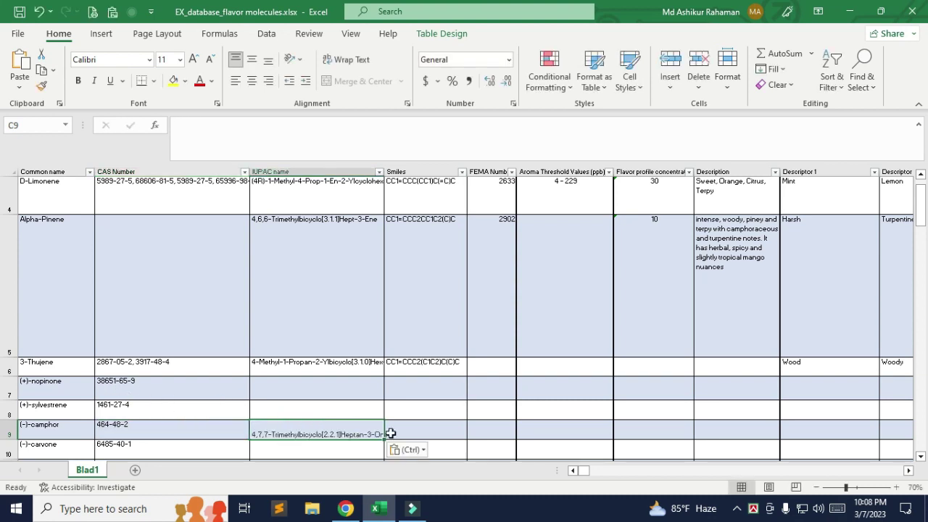
Step: Copy Camphor's SMILES string, CC1(C2CCC1(C(=O)C2)C)C, from FlavorDB2 in Chrome into cell D9 of the Excel workbook
left_click(422, 429)
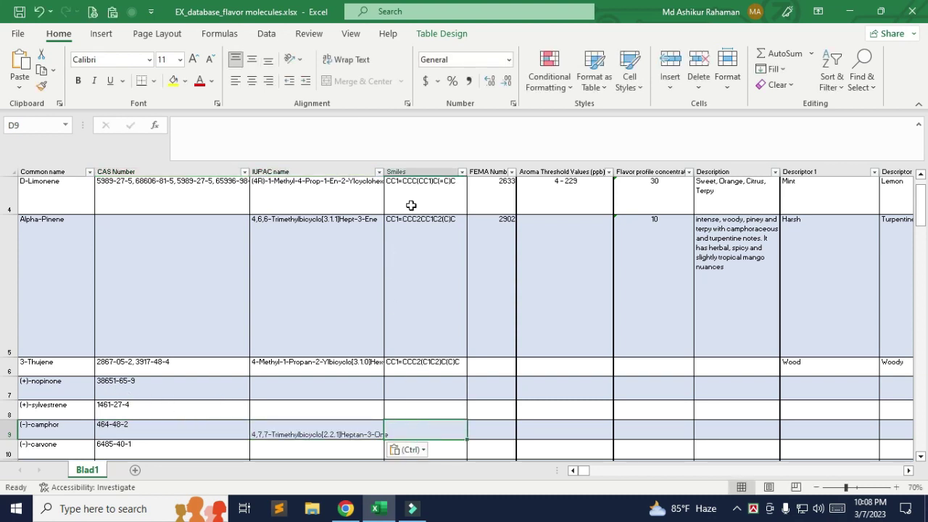
left_click(347, 509)
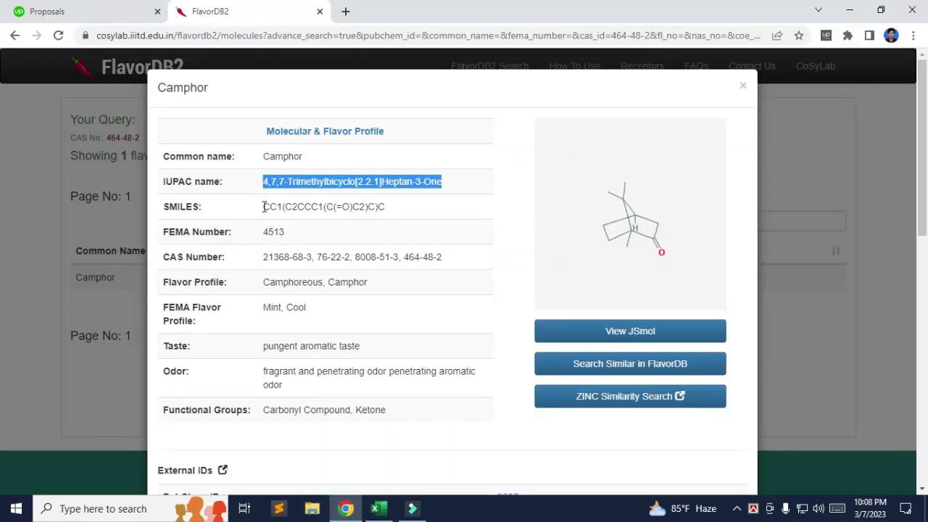
left_click_drag(265, 206, 399, 220)
key("ctrl+c")
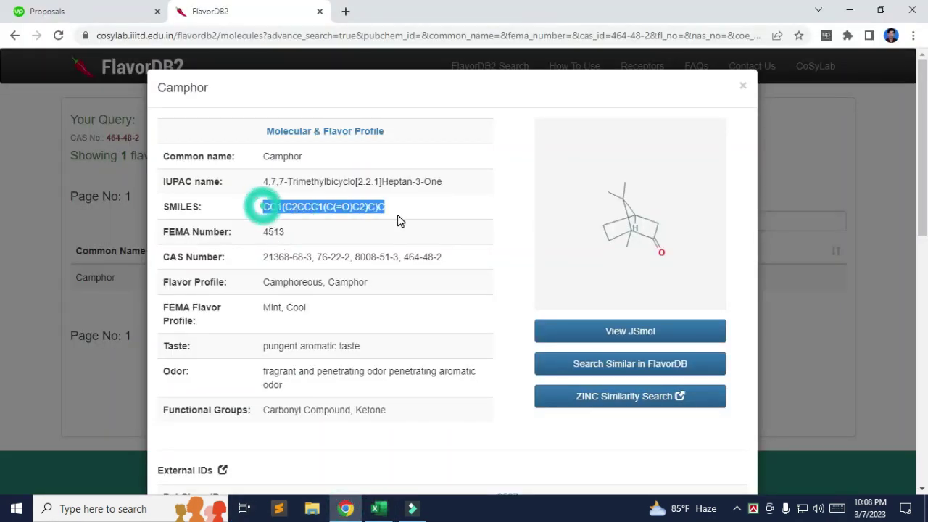
left_click(374, 508)
left_click(431, 426)
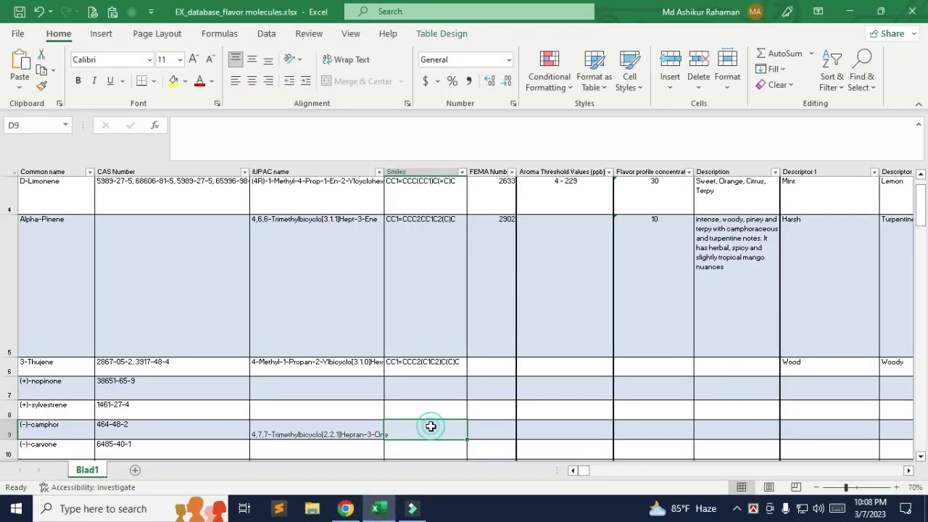
key("ctrl+v")
Step: Copy Camphor's FEMA number, 4513, from FlavorDB2 in Chrome into cell E9 of the Excel workbook
left_click(490, 423)
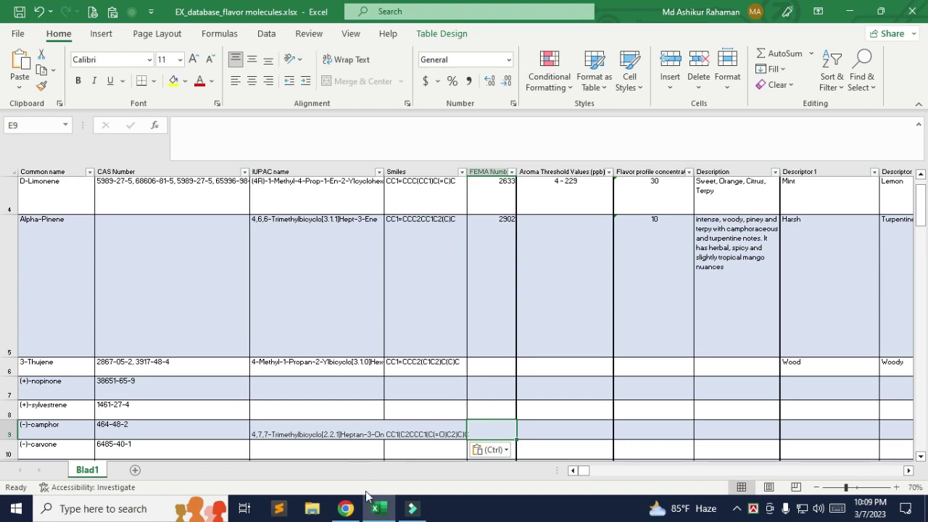
left_click(354, 514)
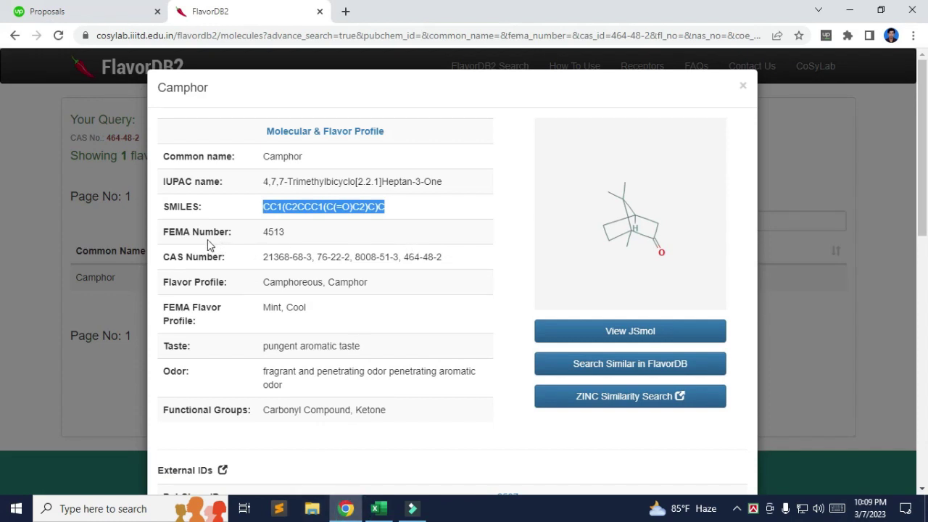
double_click(268, 233)
key("ctrl+c")
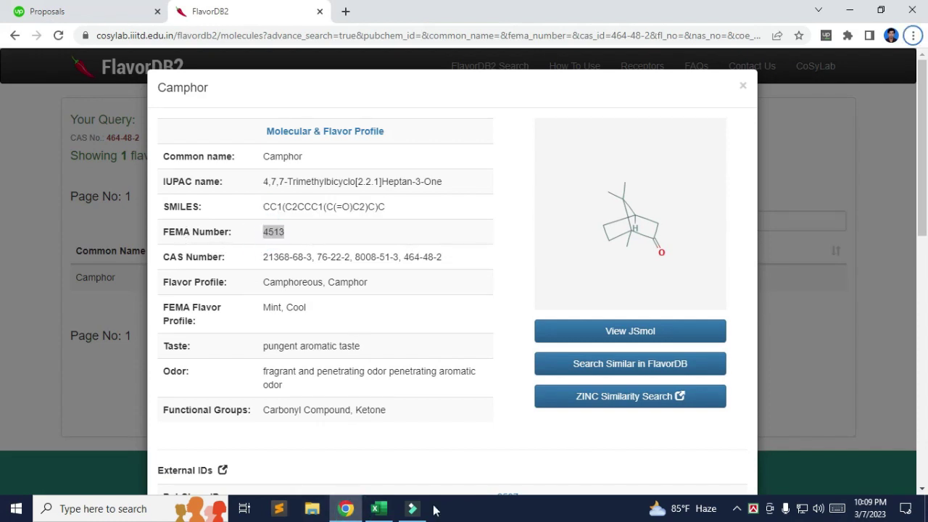
left_click(377, 509)
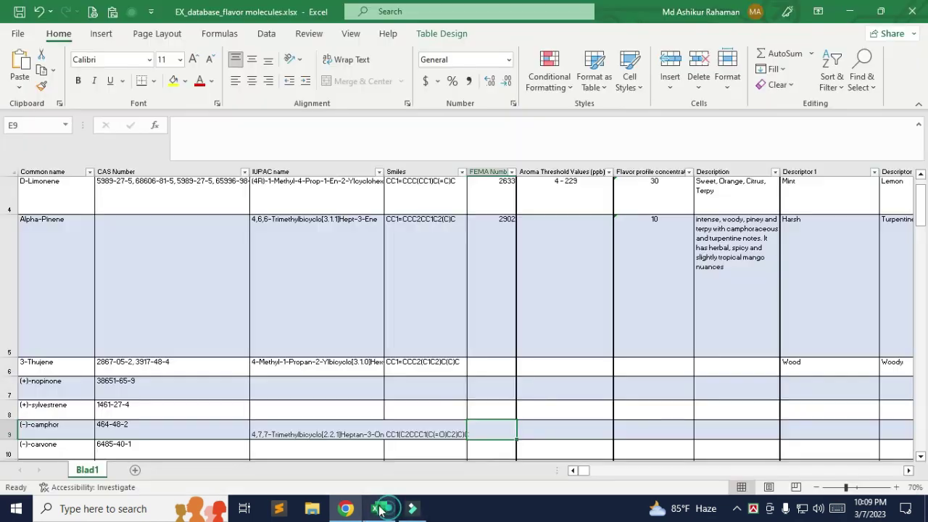
left_click(493, 429)
key("ctrl+v")
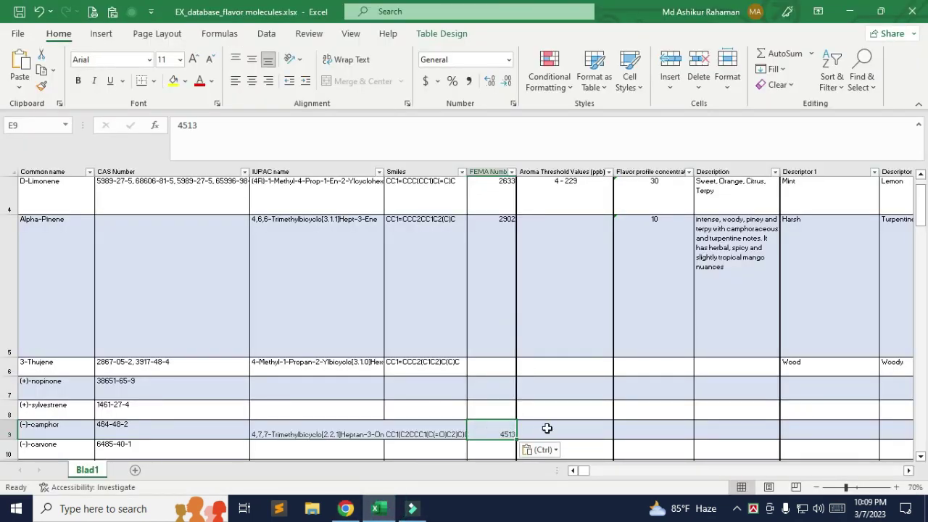
Step: Check the Camphor entry on FlavorDB2 in Chrome for aroma threshold values for cell F9, and return to the Excel workbook
left_click(545, 428)
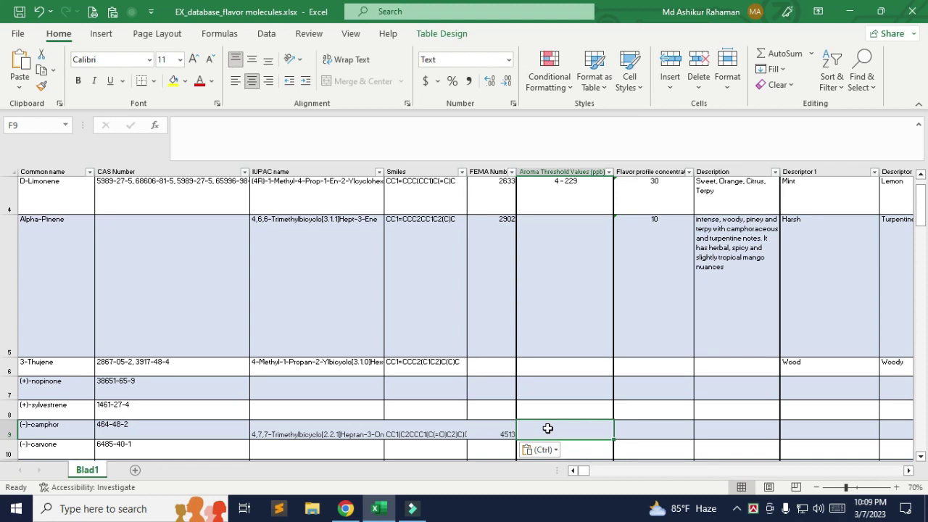
left_click(346, 508)
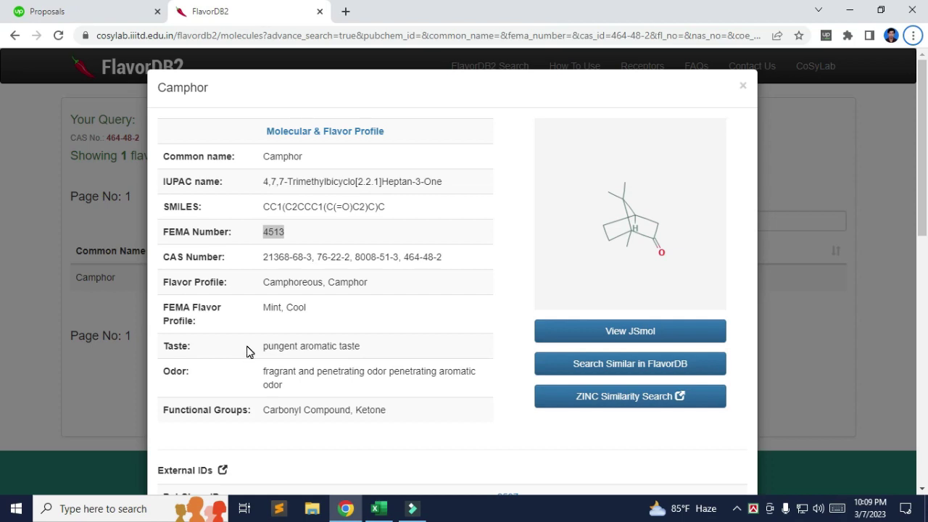
scroll(247, 352, "down", 1)
scroll(256, 347, "down", 5)
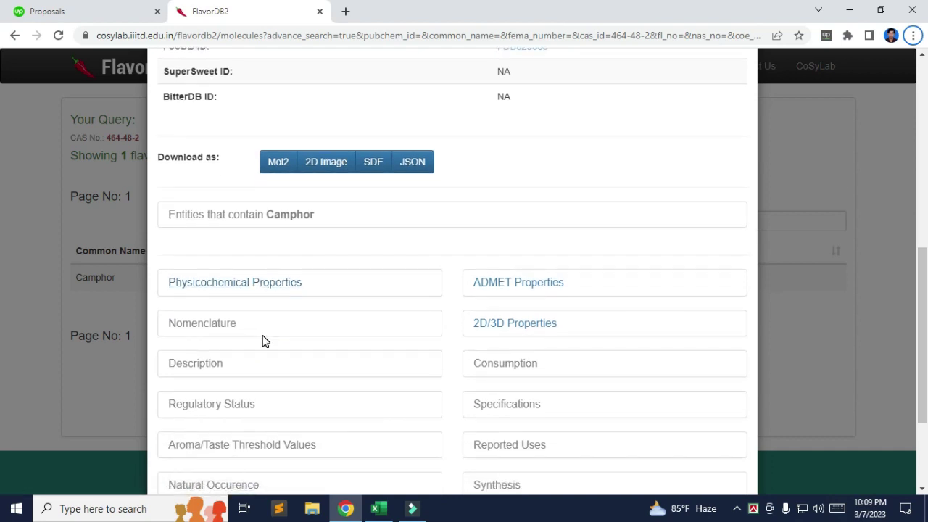
scroll(264, 340, "down", 2)
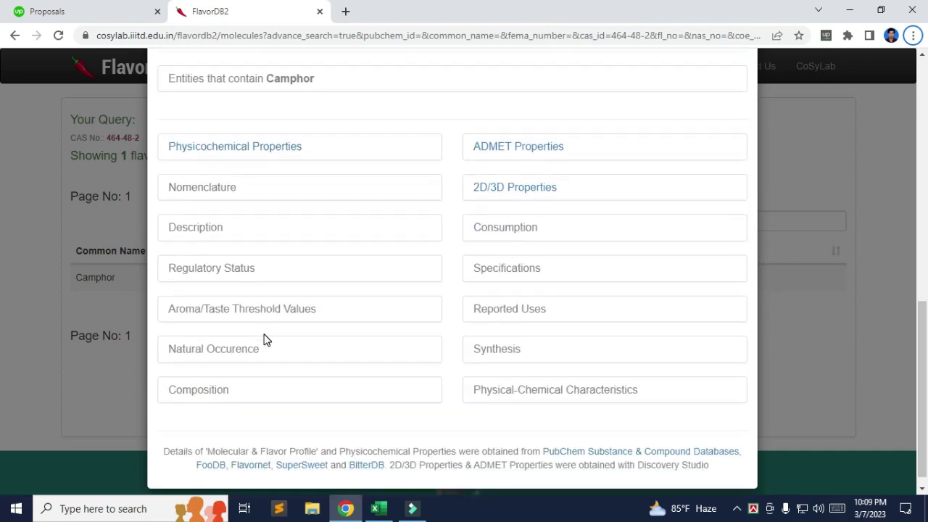
scroll(266, 340, "up", 4)
scroll(265, 340, "up", 1)
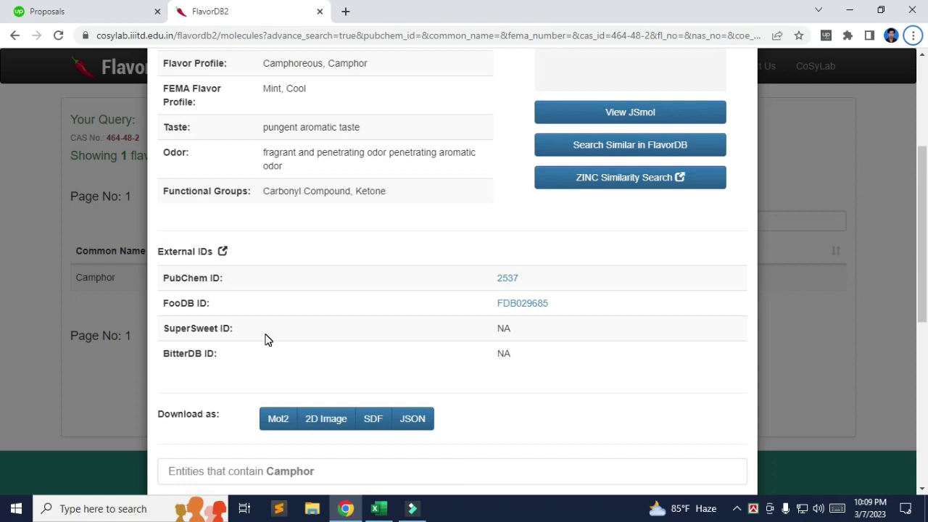
left_click(377, 508)
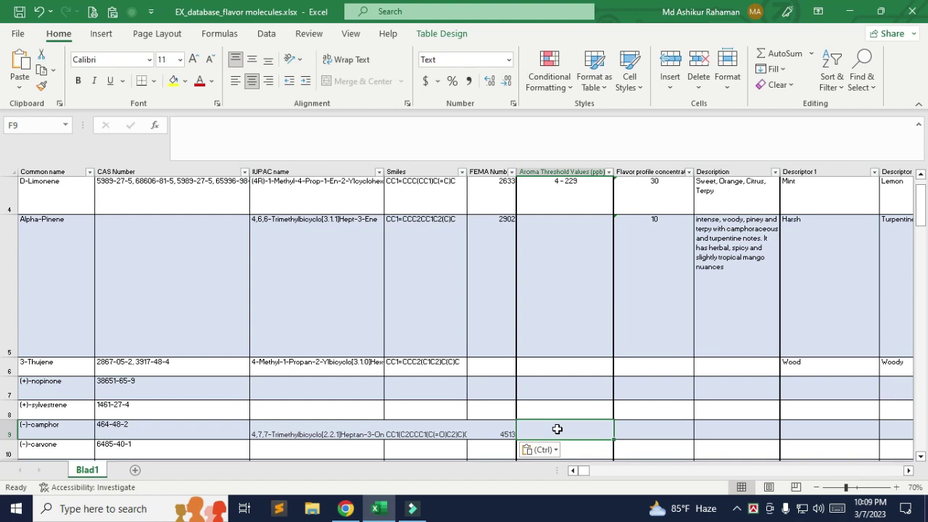
Step: Review the whole Camphor entry on FlavorDB2 in Chrome once more, and select the flavor profile concentration cell G9 in the Excel workbook
left_click(345, 508)
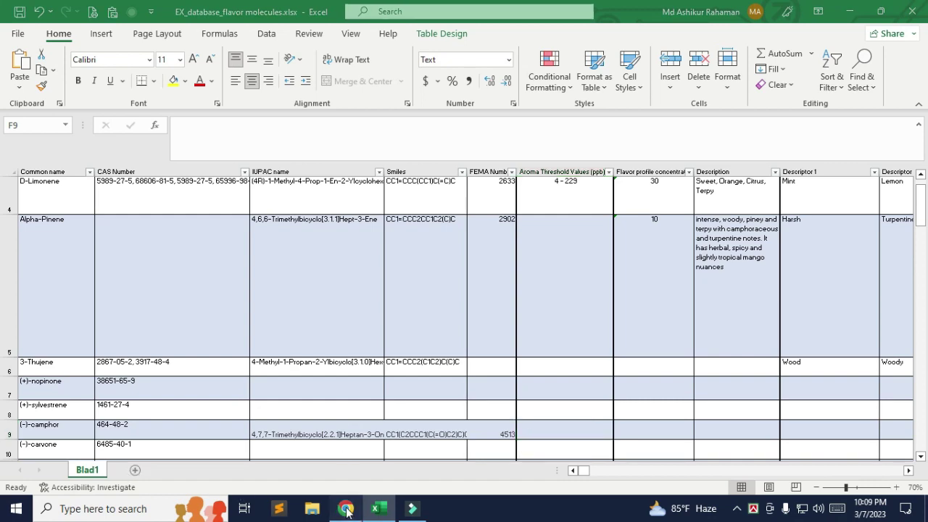
scroll(239, 233, "up", 3)
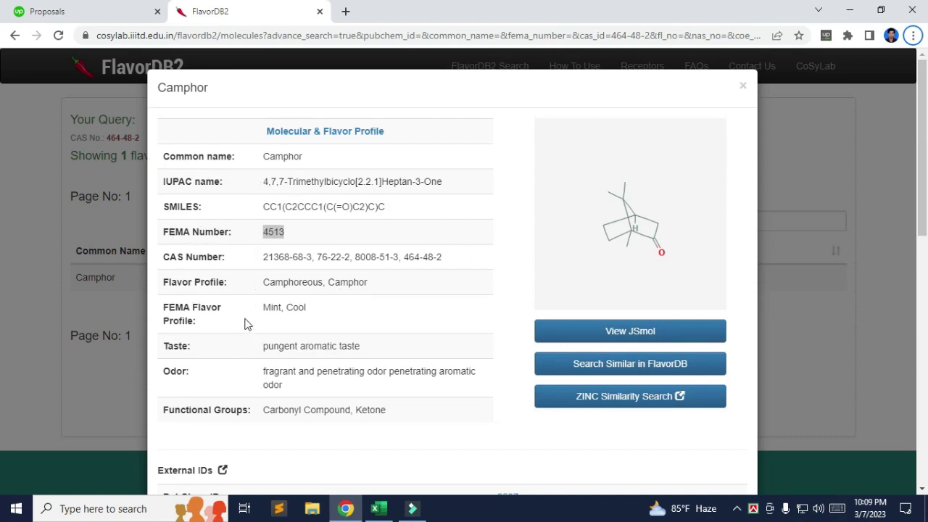
scroll(304, 319, "down", 1)
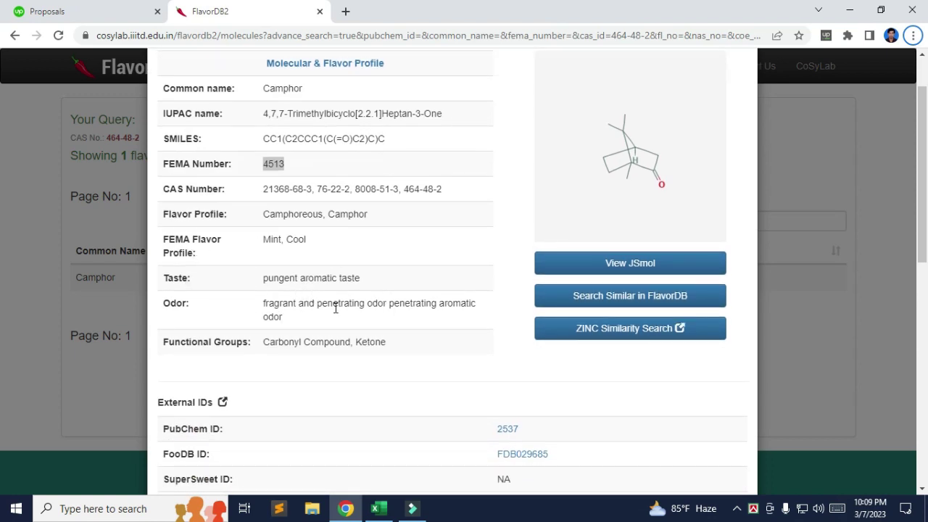
scroll(302, 307, "down", 1)
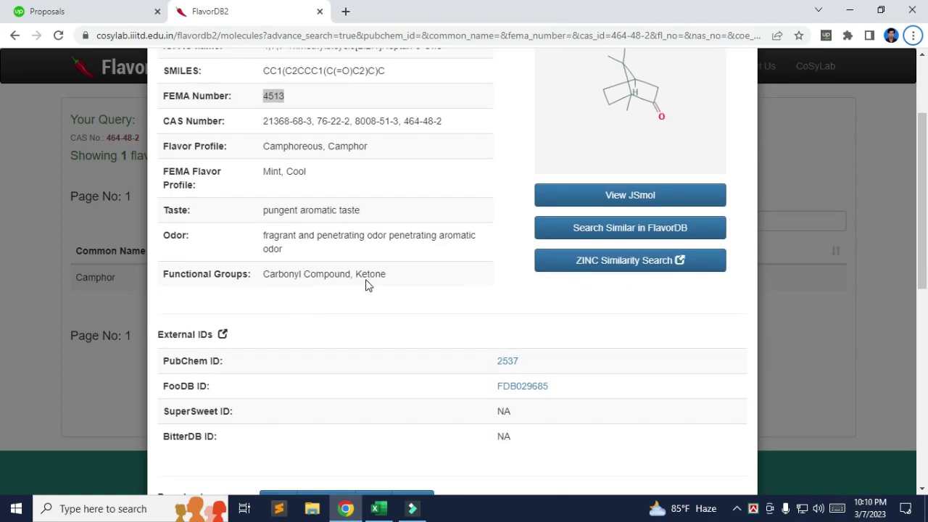
scroll(366, 282, "up", 2)
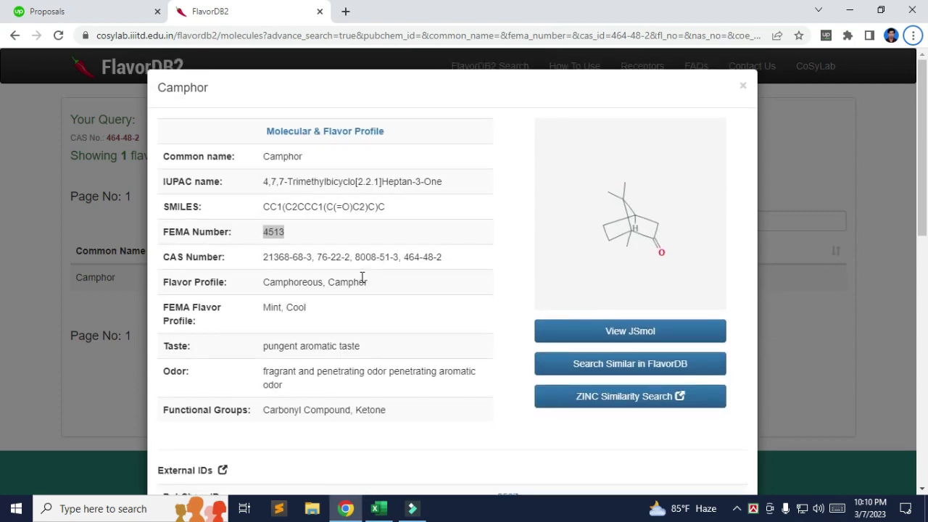
scroll(364, 283, "down", 2)
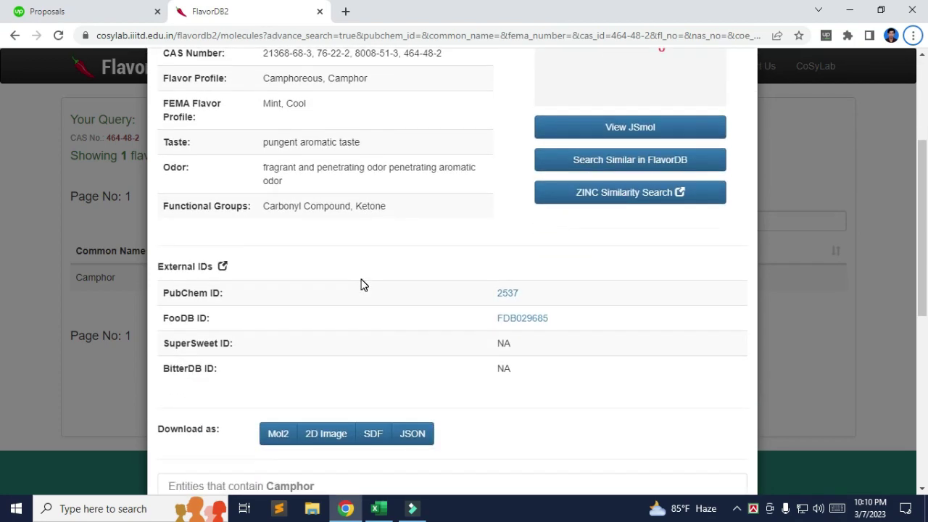
scroll(361, 283, "down", 1)
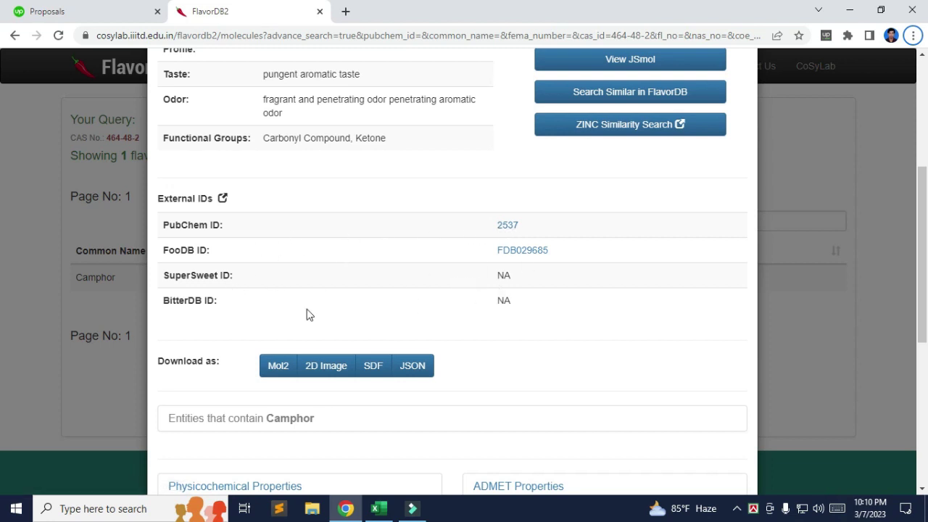
scroll(342, 310, "down", 2)
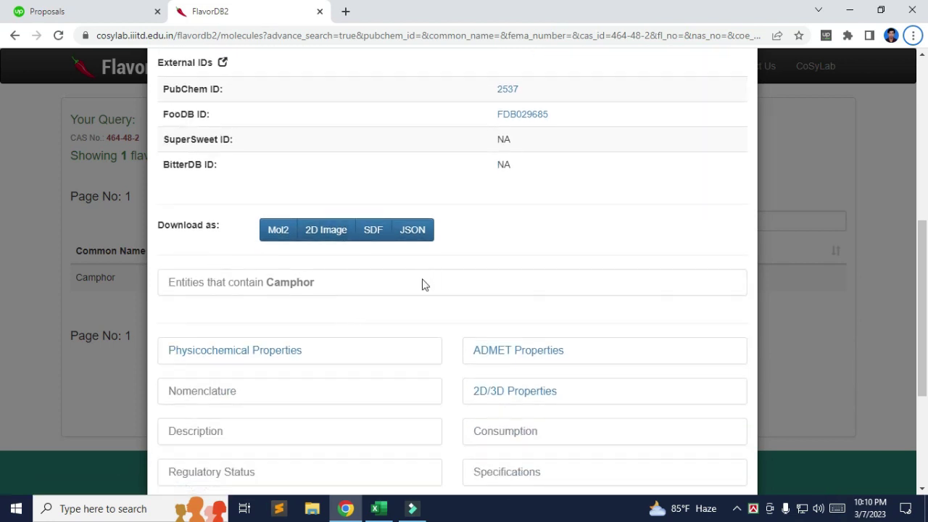
scroll(315, 300, "down", 1)
scroll(510, 299, "down", 2)
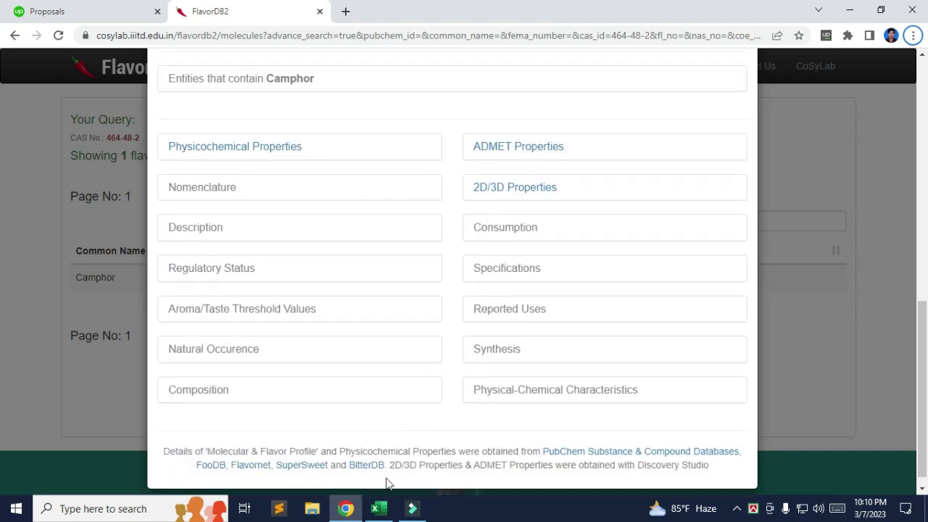
left_click(378, 508)
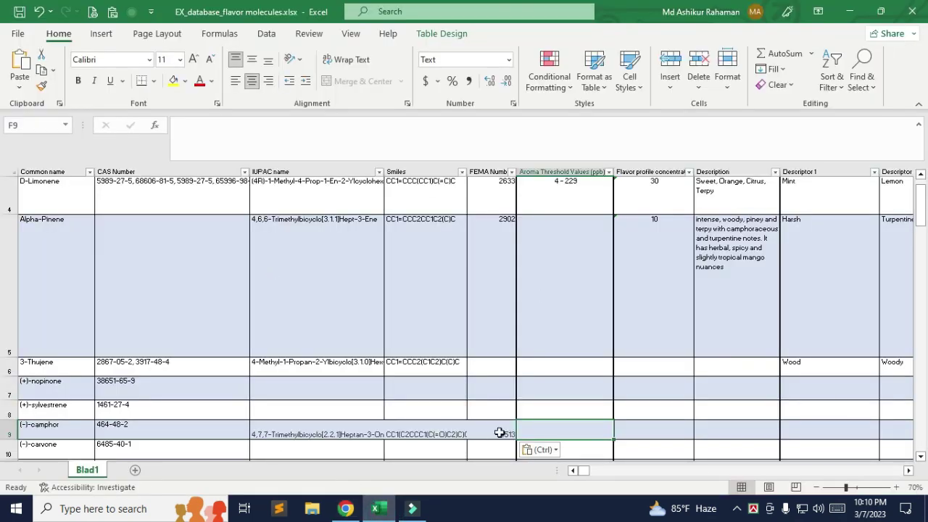
left_click(652, 429)
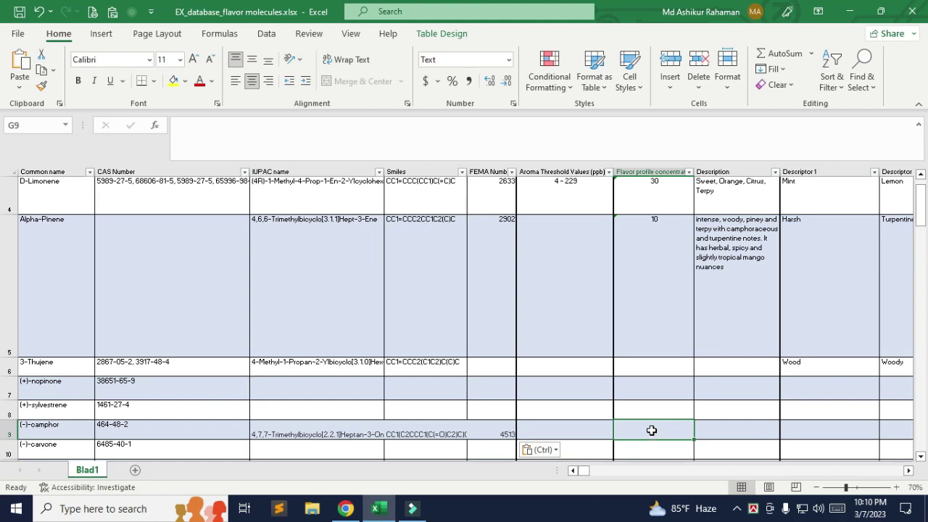
Step: Copy Camphor's flavor profile, Camphoreous, Camphor, from FlavorDB2 in Chrome into the description cell H9 of the Excel workbook
left_click(345, 509)
scroll(312, 309, "up", 3)
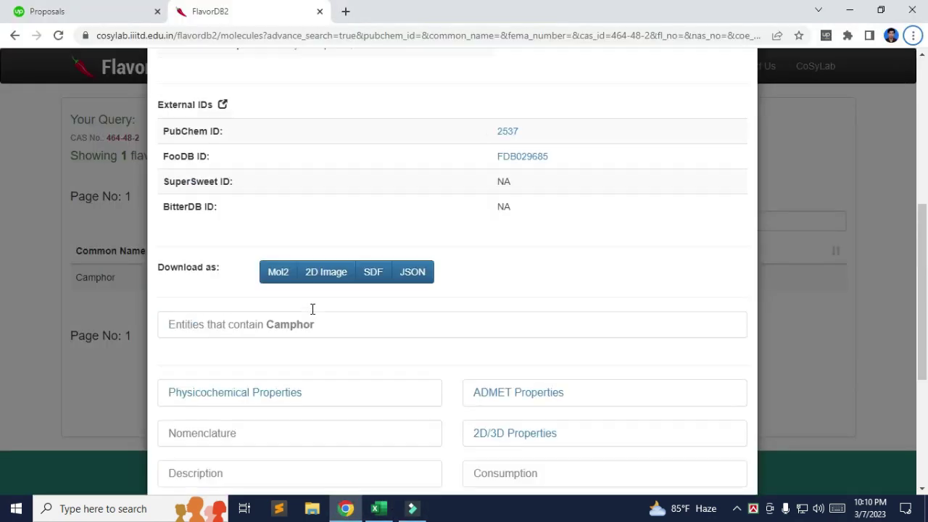
scroll(313, 309, "up", 5)
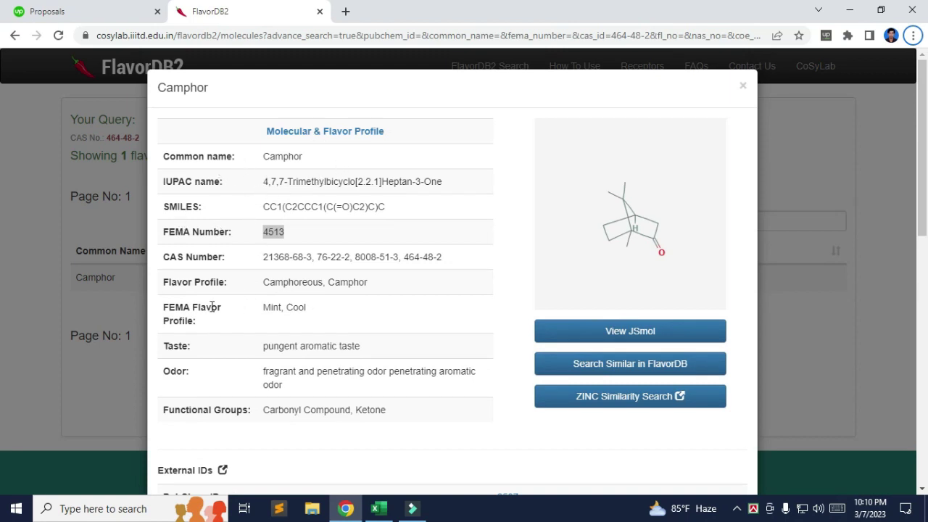
scroll(219, 294, "down", 1)
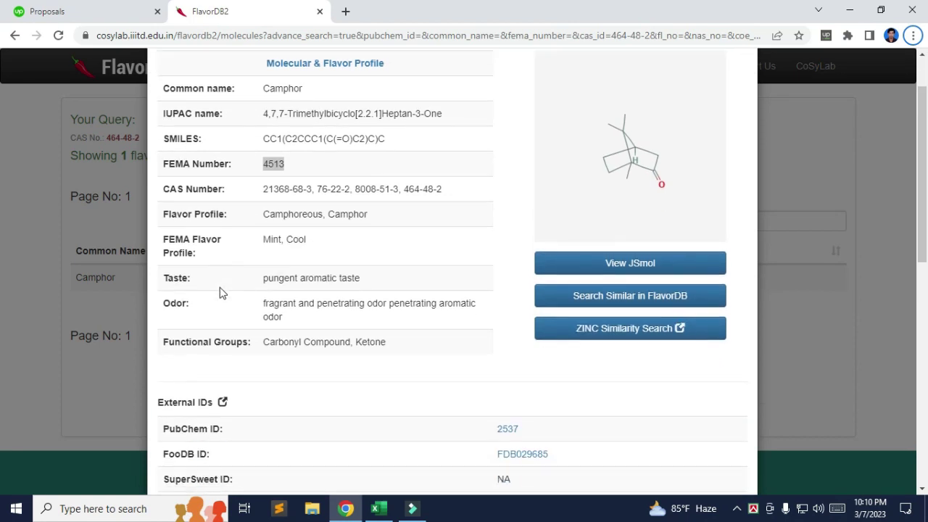
left_click_drag(265, 215, 377, 221)
key("ctrl+c")
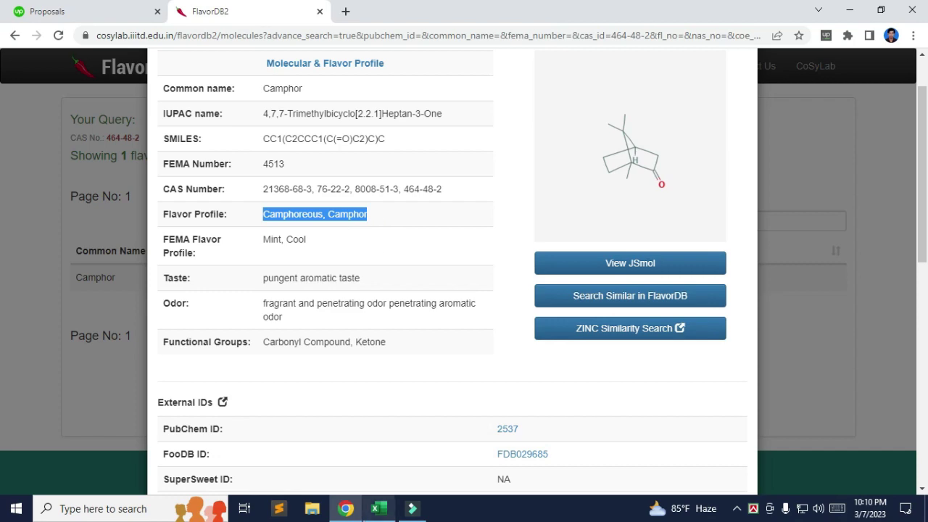
left_click(378, 508)
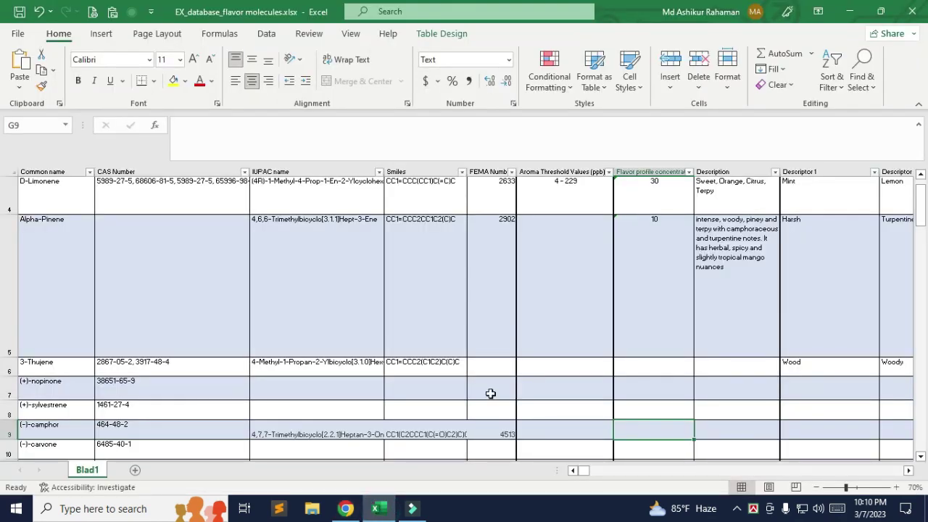
scroll(641, 369, "up", 1)
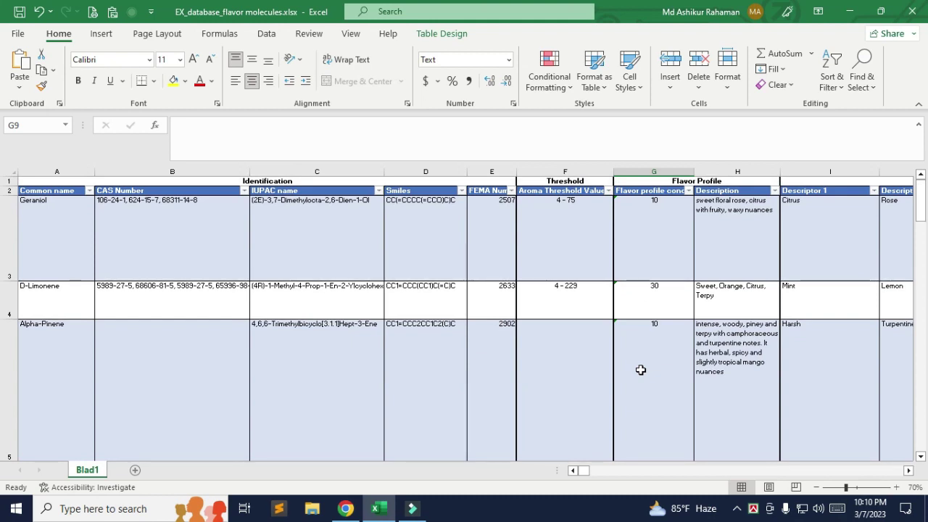
scroll(641, 370, "down", 1)
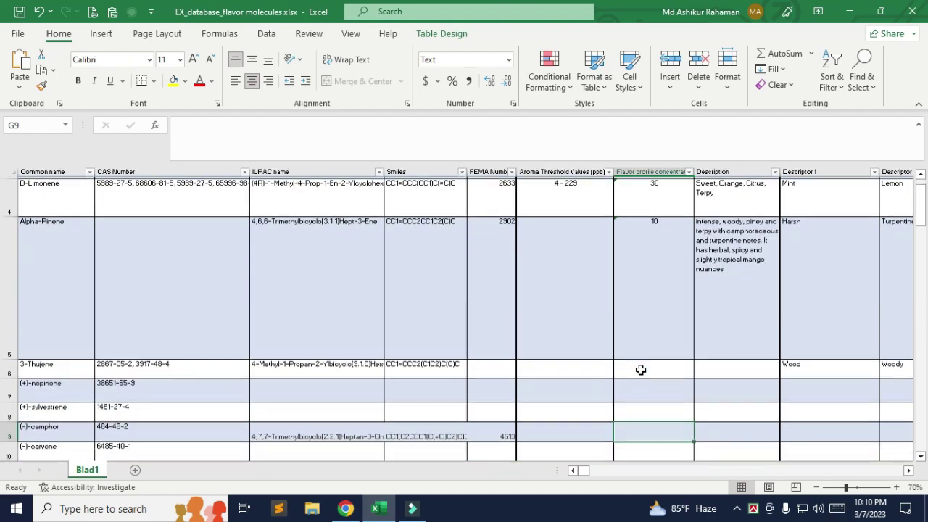
left_click(731, 430)
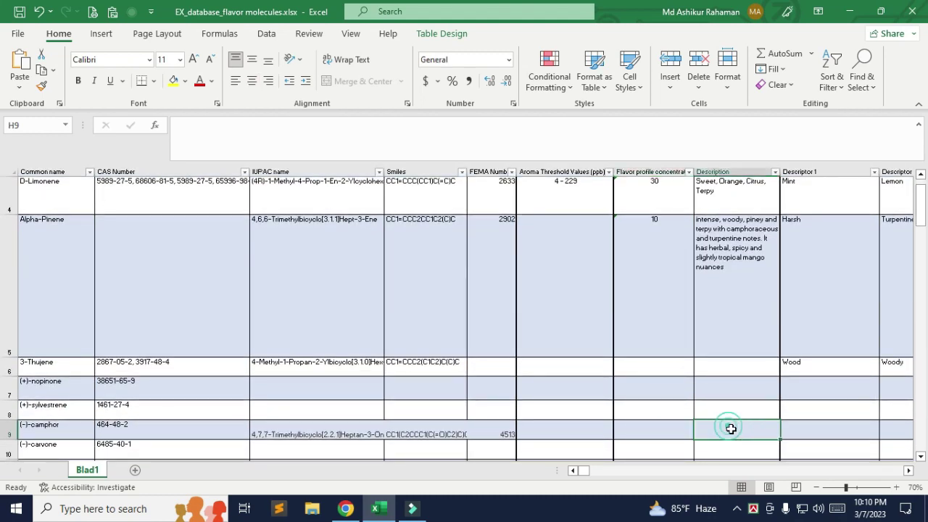
key("ctrl+v")
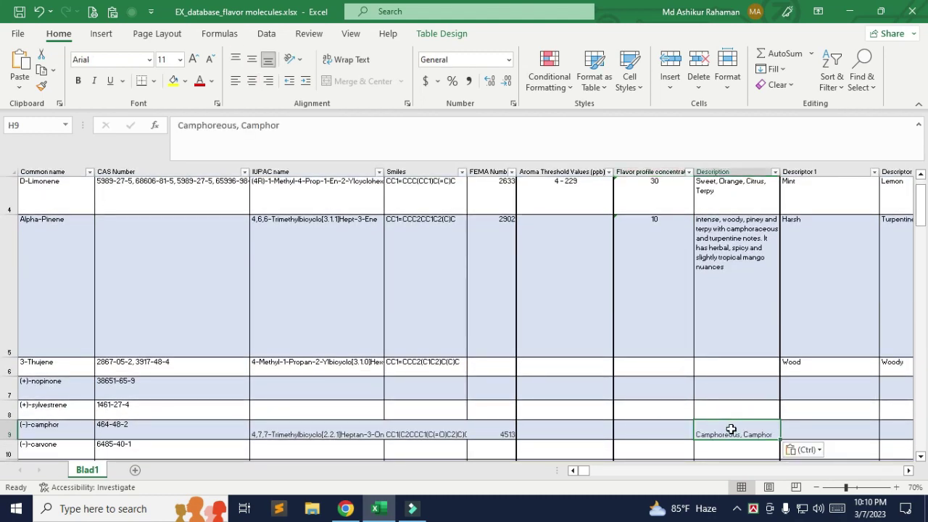
Step: Examine the Camphor entry on FlavorDB2 in Chrome for a flavor profile concentration for cell G9 of the Excel workbook
left_click(345, 508)
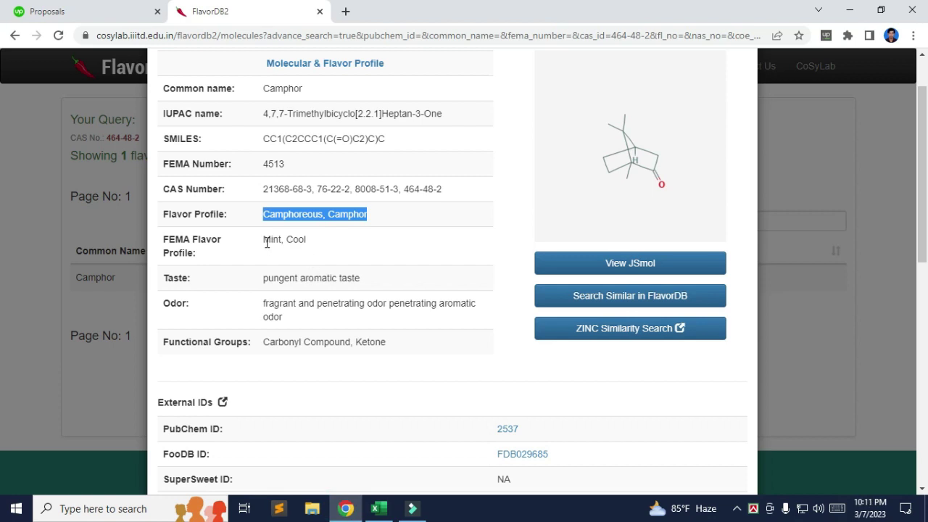
left_click(378, 508)
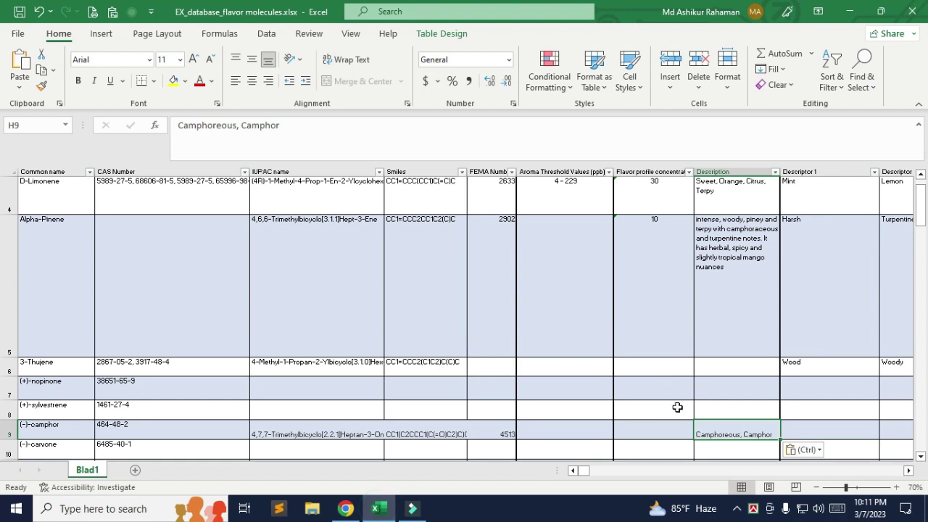
left_click(657, 429)
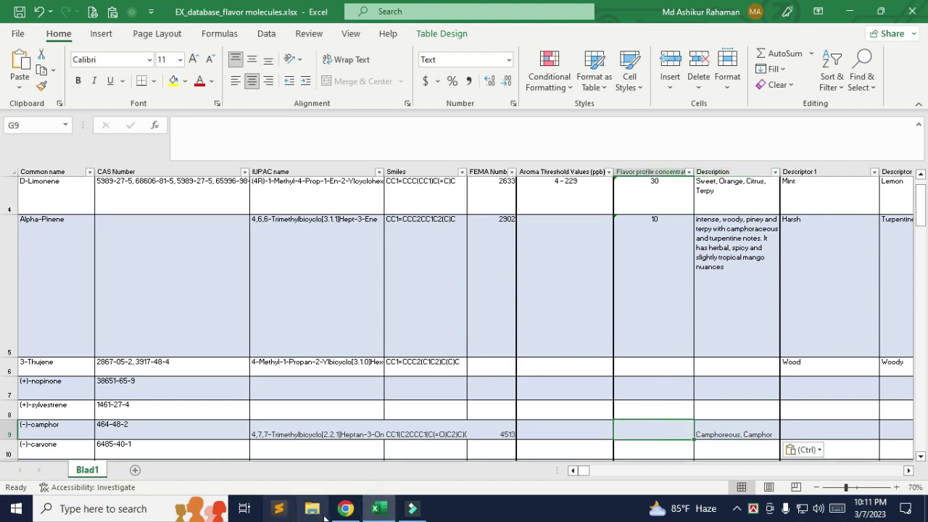
left_click(345, 508)
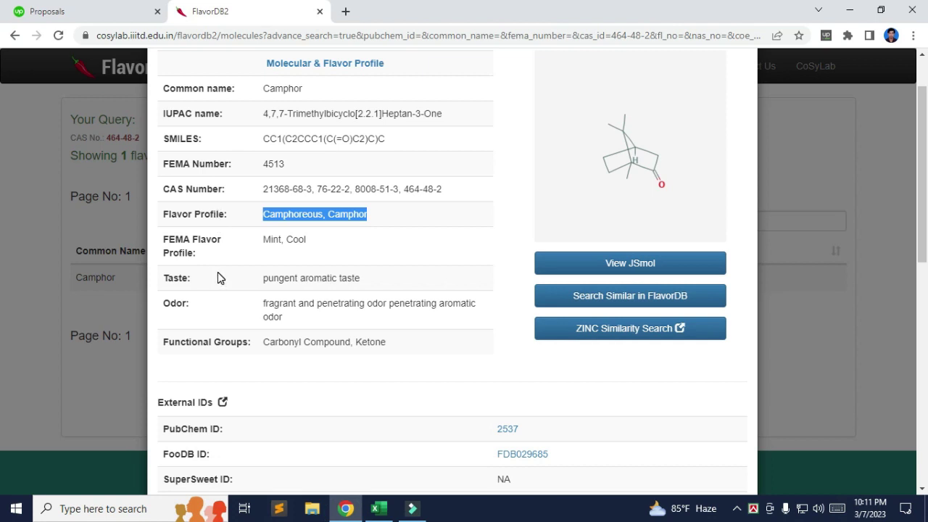
scroll(261, 274, "up", 2)
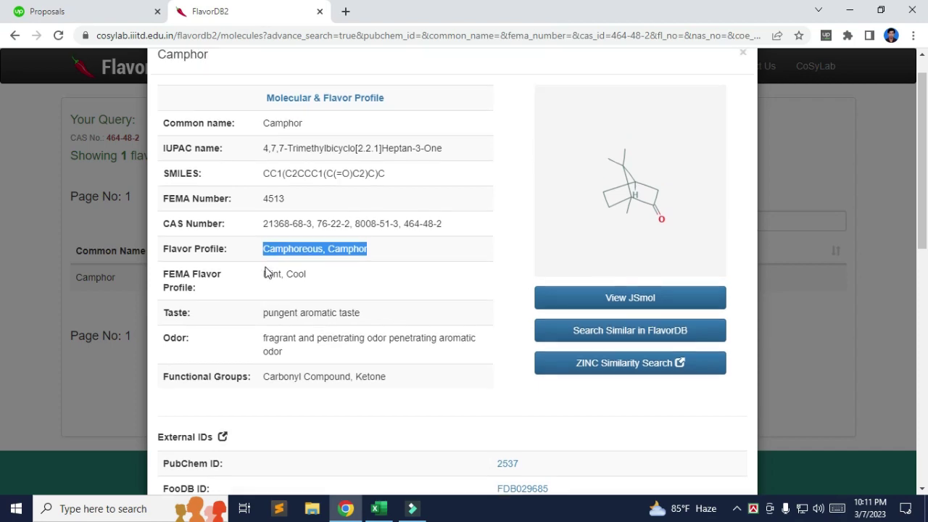
scroll(267, 273, "down", 2)
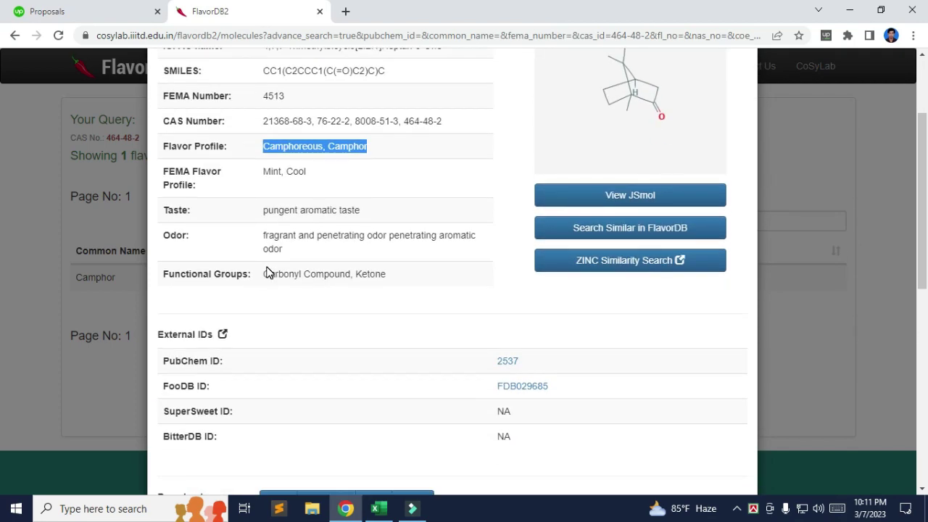
scroll(267, 272, "down", 3)
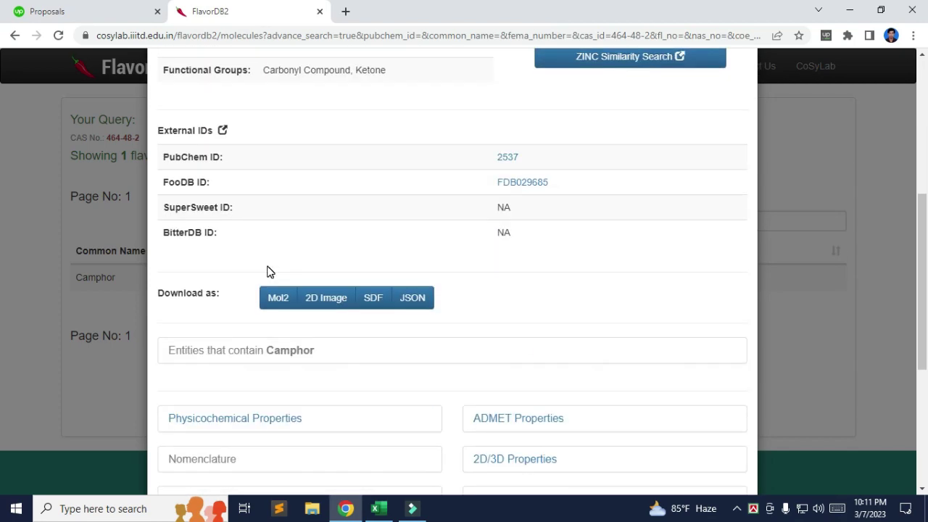
scroll(267, 272, "down", 3)
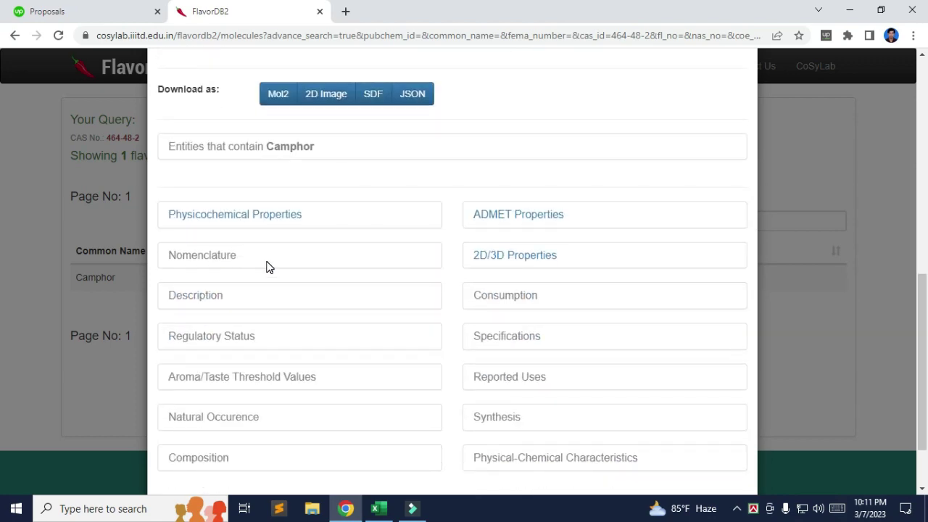
scroll(266, 269, "down", 2)
scroll(267, 269, "up", 7)
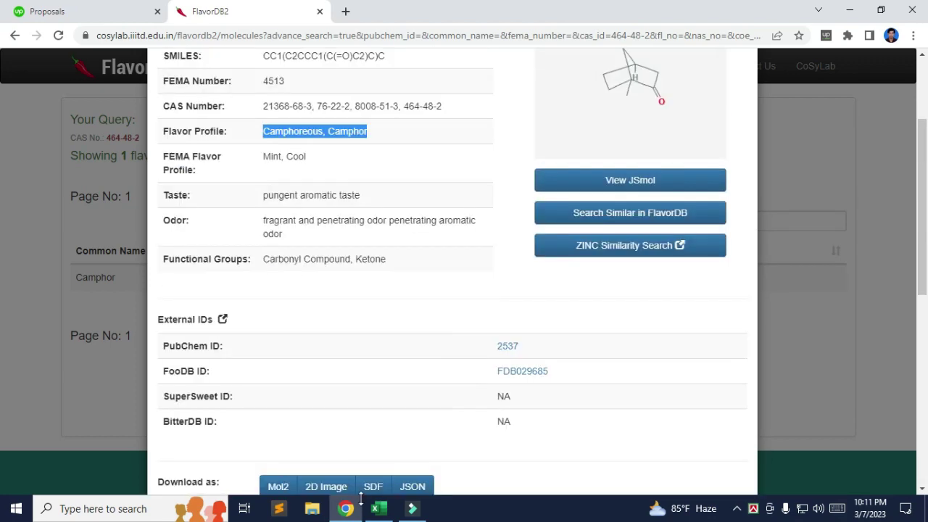
Step: Enter 2 as Camphor's flavor profile concentration in cell G9 of the Excel workbook
left_click(378, 508)
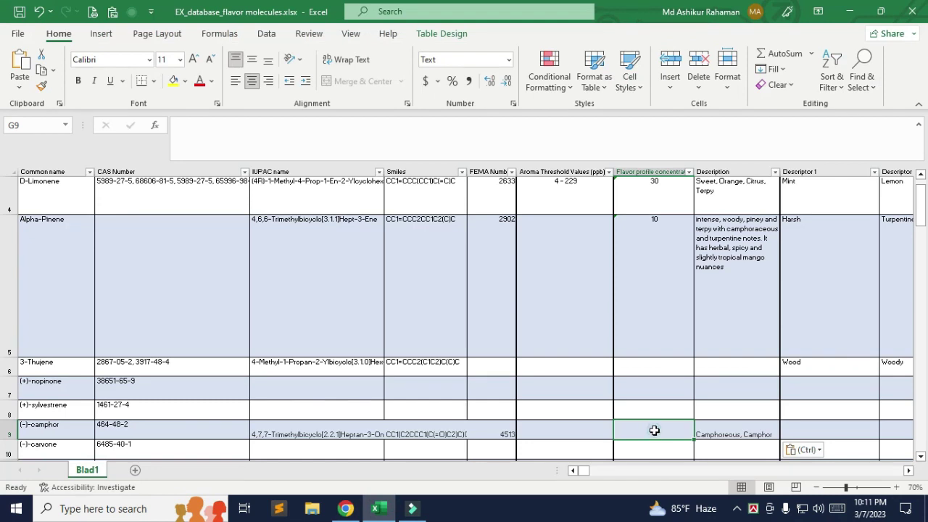
type("2")
key("Return")
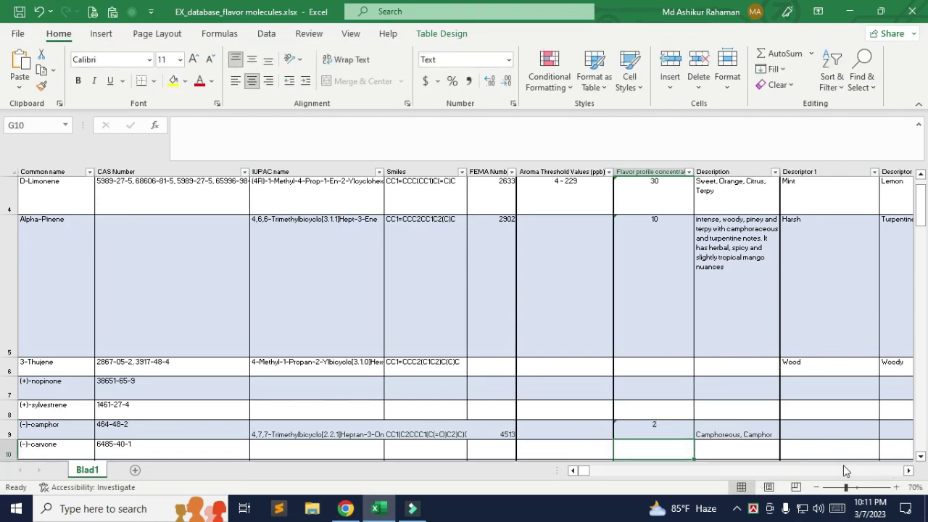
Step: Copy Mint from Camphor's FEMA flavor profile on FlavorDB2 in Chrome into the Descriptor 1 cell I9 of the Excel workbook
left_click(911, 472)
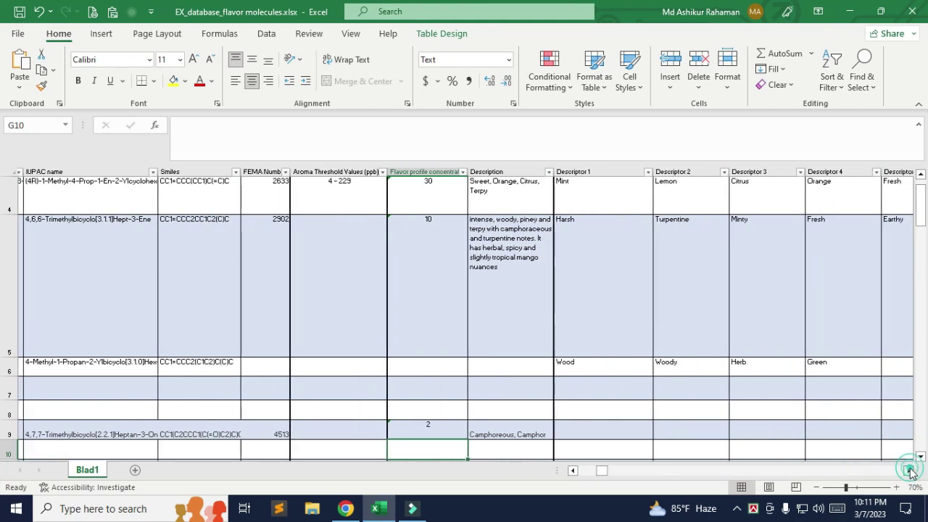
left_click(460, 428)
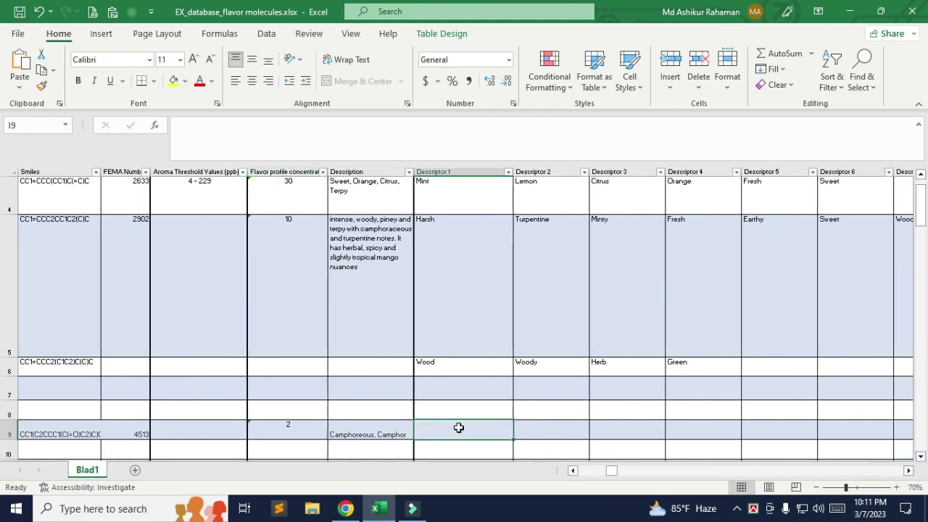
left_click(345, 508)
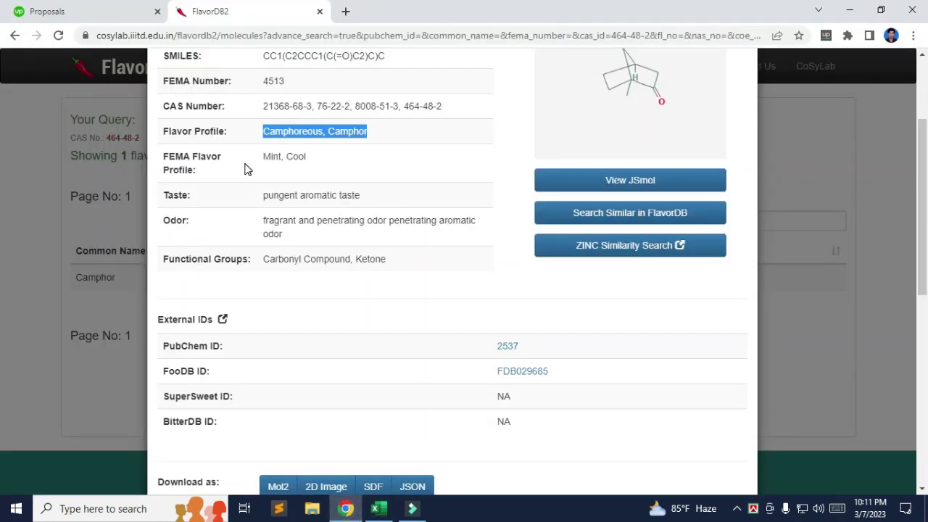
left_click_drag(263, 157, 280, 158)
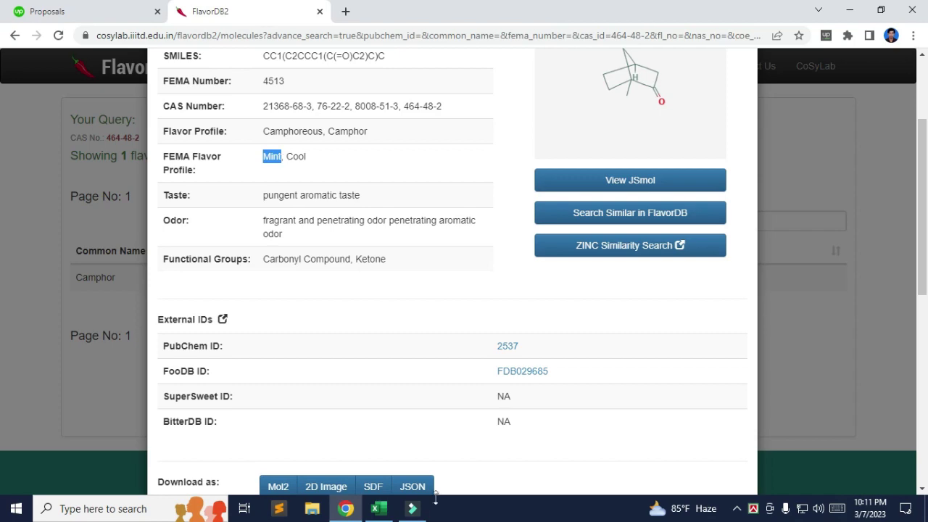
left_click(377, 509)
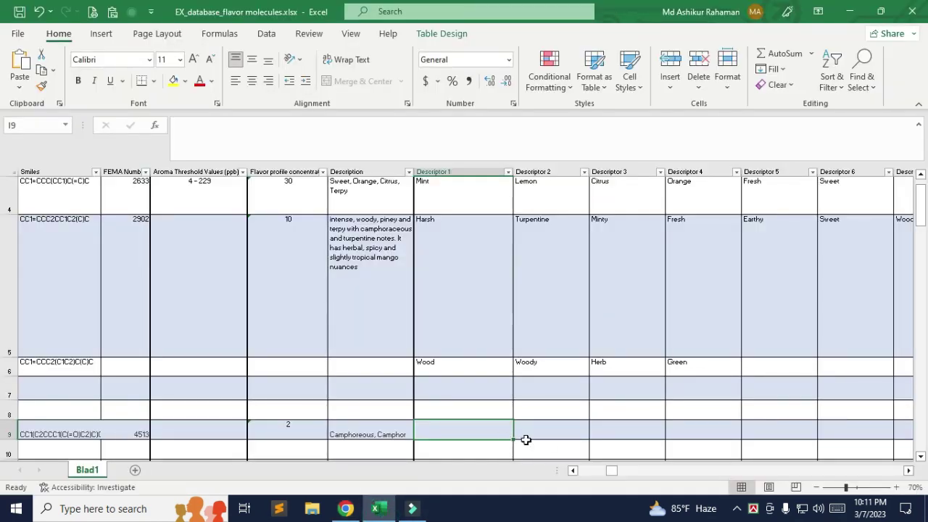
type("Mint")
key("Tab")
Step: Copy Cool from Camphor's FEMA flavor profile on FlavorDB2 in Chrome into the Descriptor 2 cell J9 of the Excel workbook
left_click(346, 509)
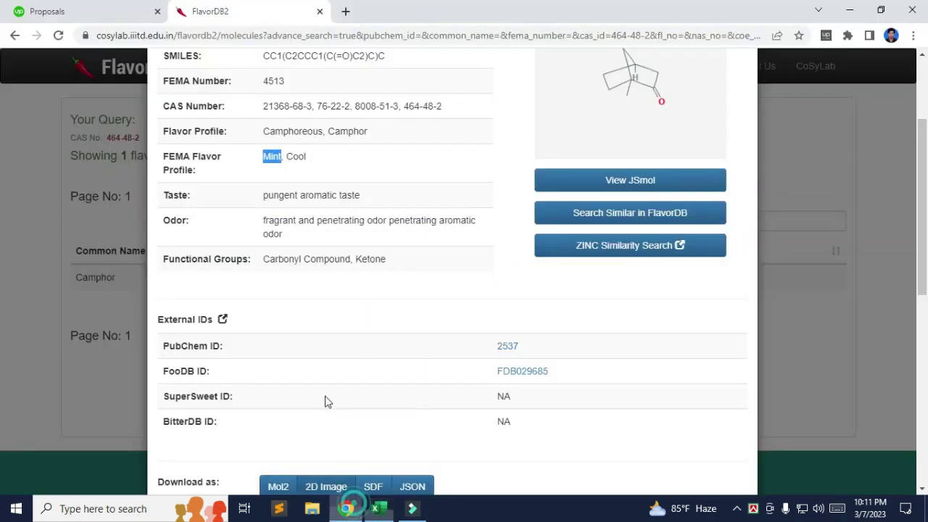
double_click(292, 156)
key("ctrl+c")
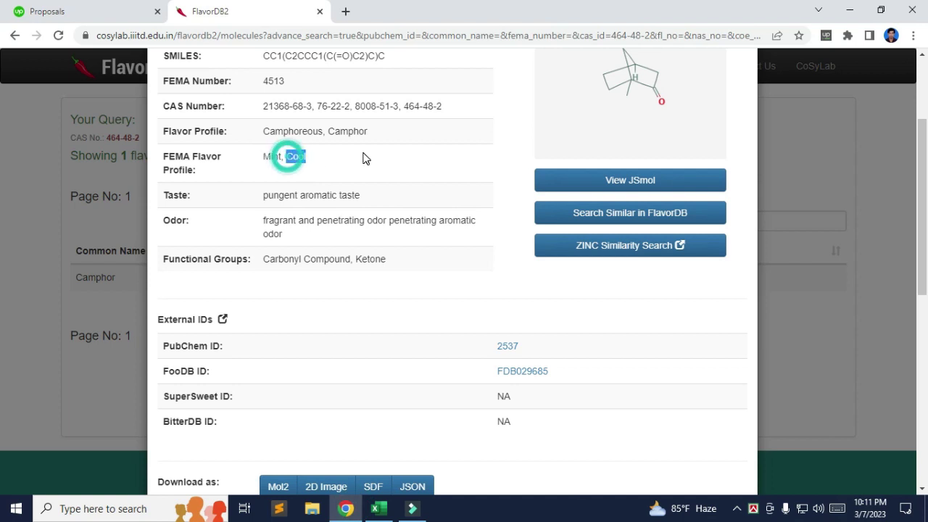
left_click(377, 506)
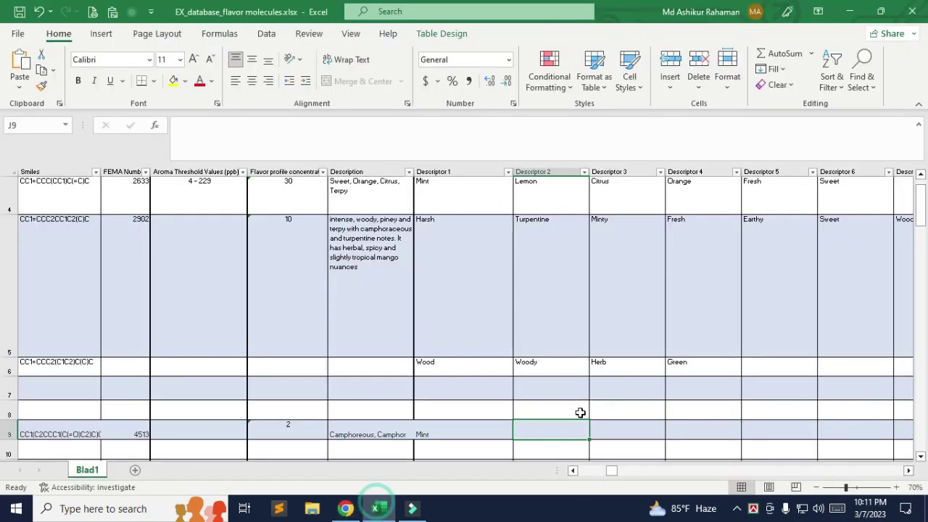
left_click(495, 429)
left_click(544, 431)
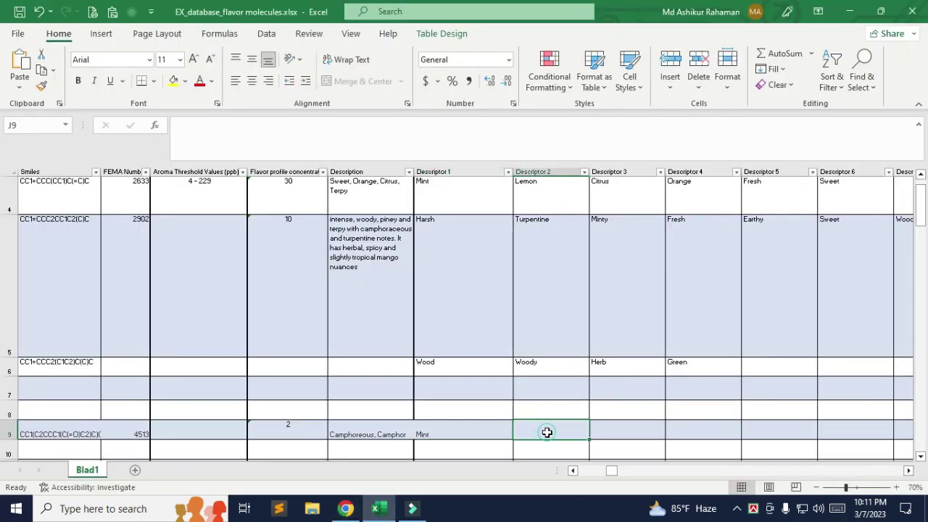
key("ctrl+v")
Step: Copy Camphoreous from Camphor's flavor profile on FlavorDB2 in Chrome into the Descriptor 3 cell K9 of the Excel workbook
left_click(643, 432)
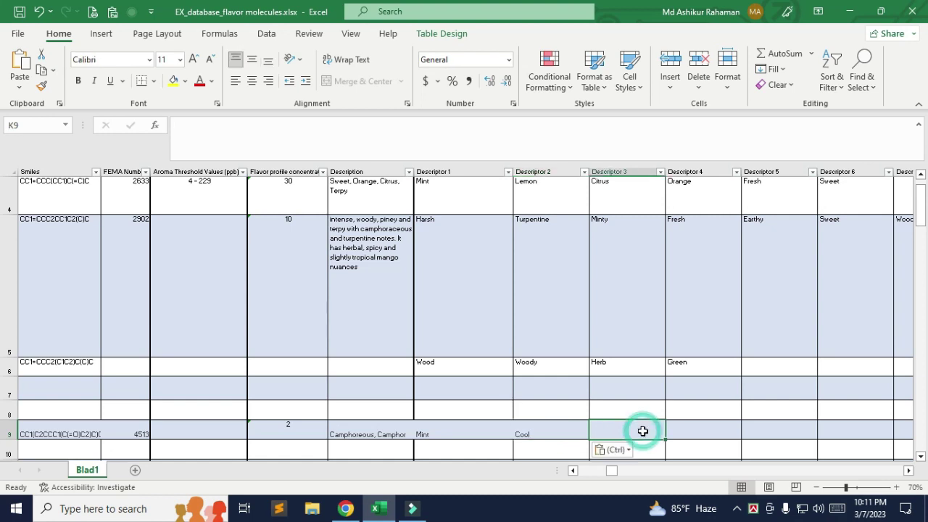
left_click(345, 508)
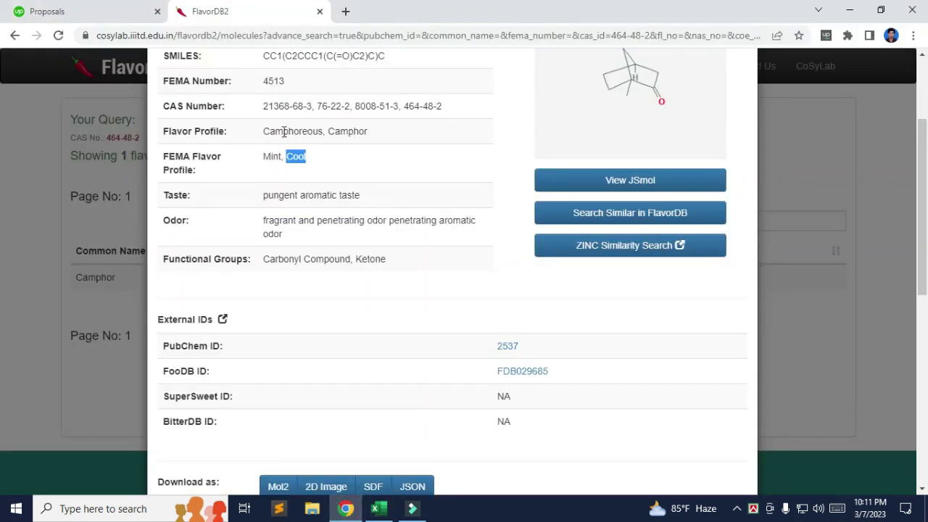
left_click_drag(265, 133, 320, 134)
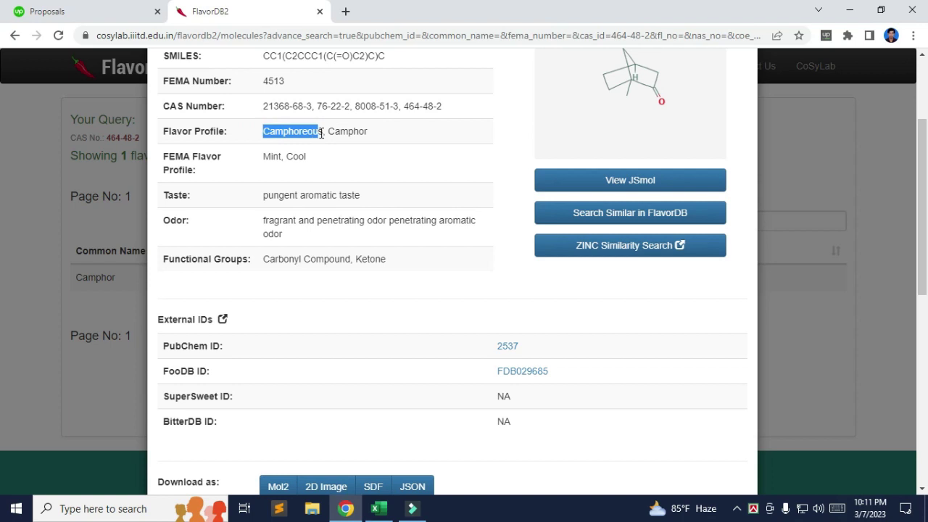
left_click(378, 509)
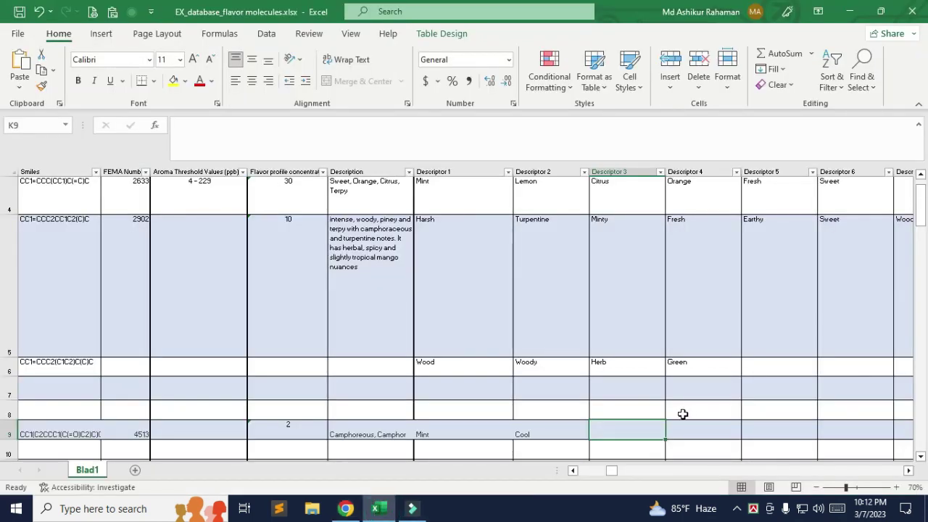
type("Camphoreous")
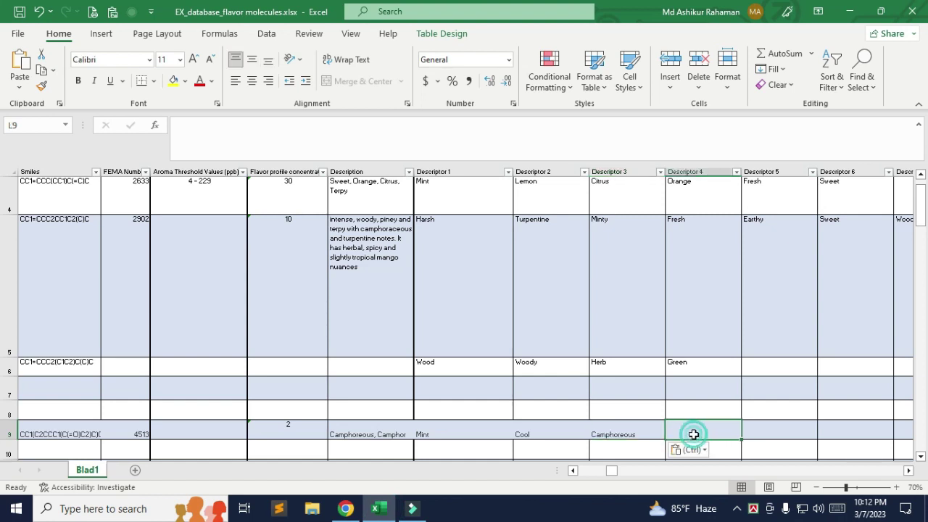
Step: Copy Camphor from Camphor's flavor profile on FlavorDB2 in Chrome into the Descriptor 4 cell L9 of the Excel workbook
left_click(345, 507)
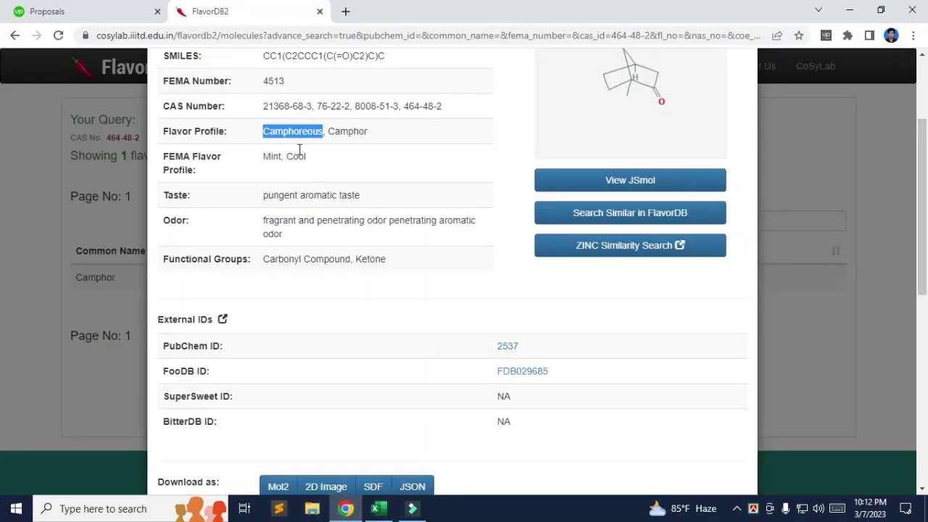
double_click(334, 132)
key("ctrl+c")
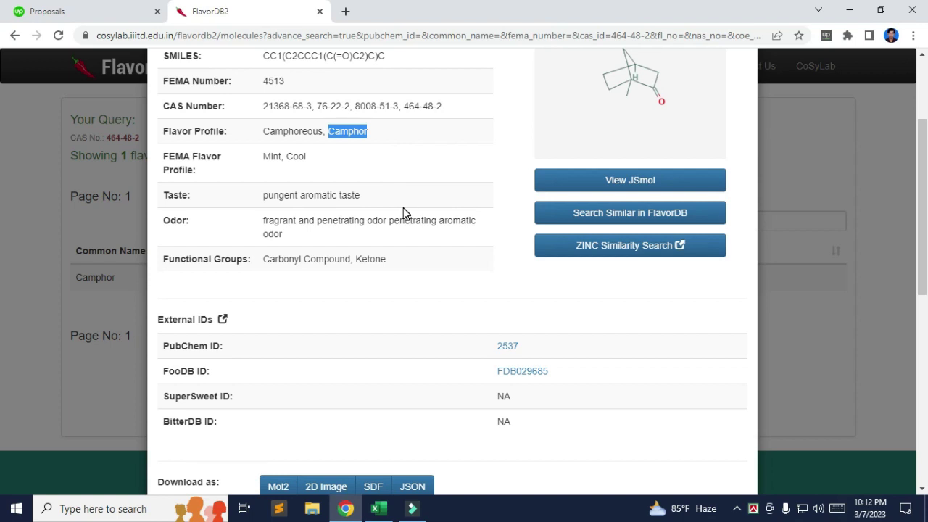
left_click(377, 507)
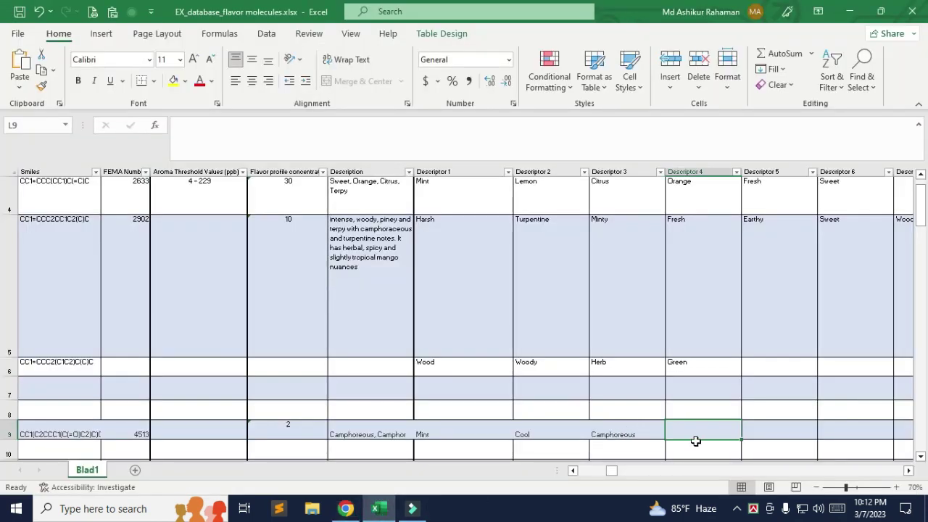
key("ctrl+v")
left_click(773, 424)
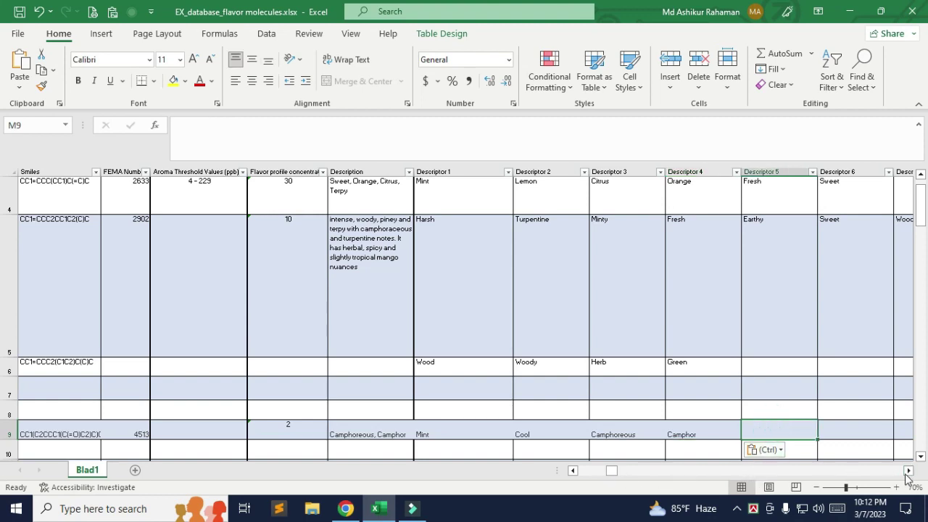
Step: Select the Natural Occurence cell AG9 in Excel, and check Camphor's Natural Occurence section on FlavorDB2 in Chrome for data to copy
left_click_drag(908, 474, 907, 475)
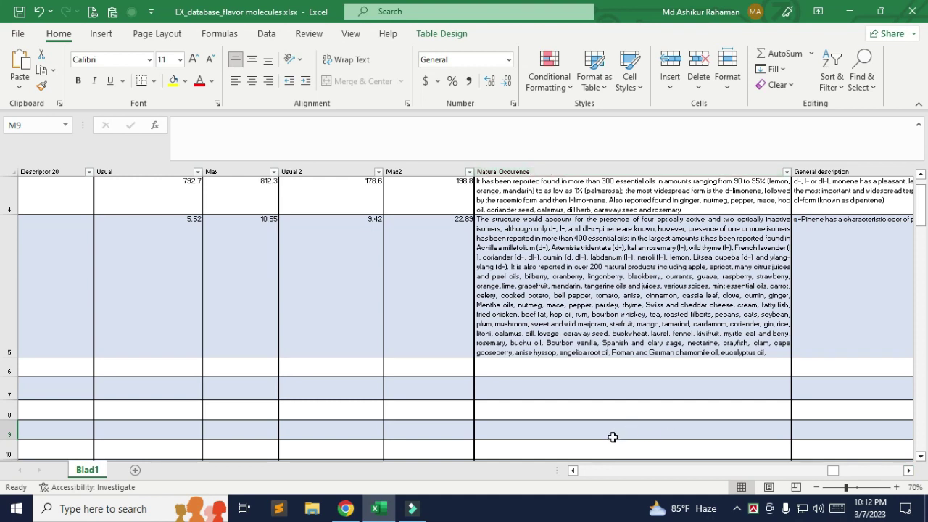
left_click(581, 433)
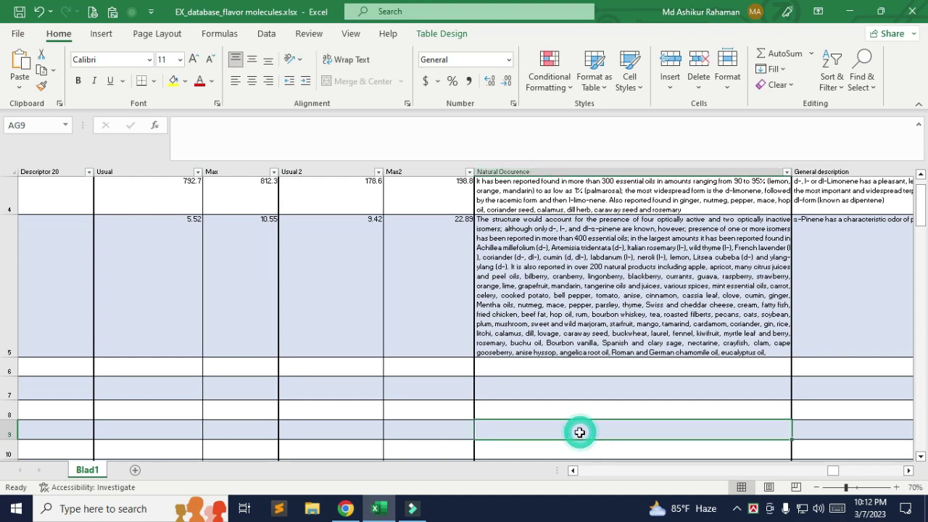
left_click(345, 508)
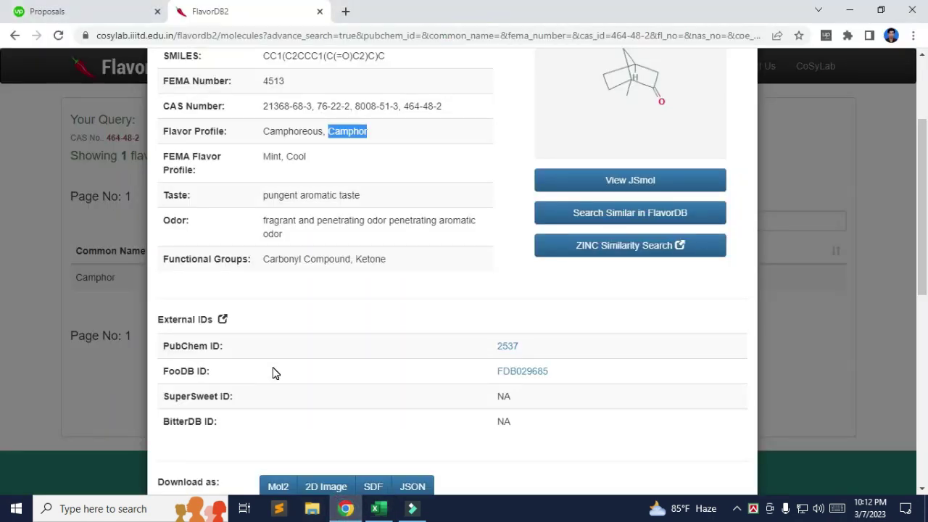
scroll(274, 373, "up", 2)
scroll(274, 373, "down", 3)
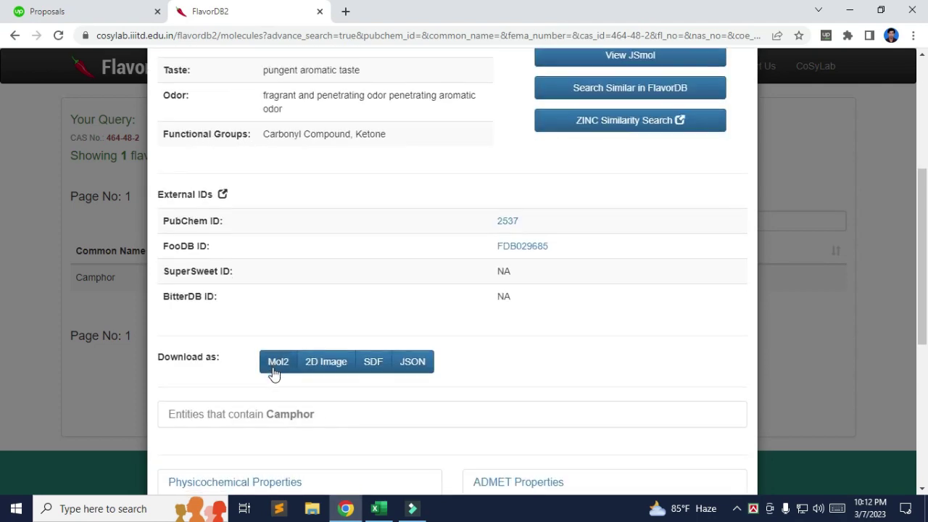
scroll(272, 373, "down", 5)
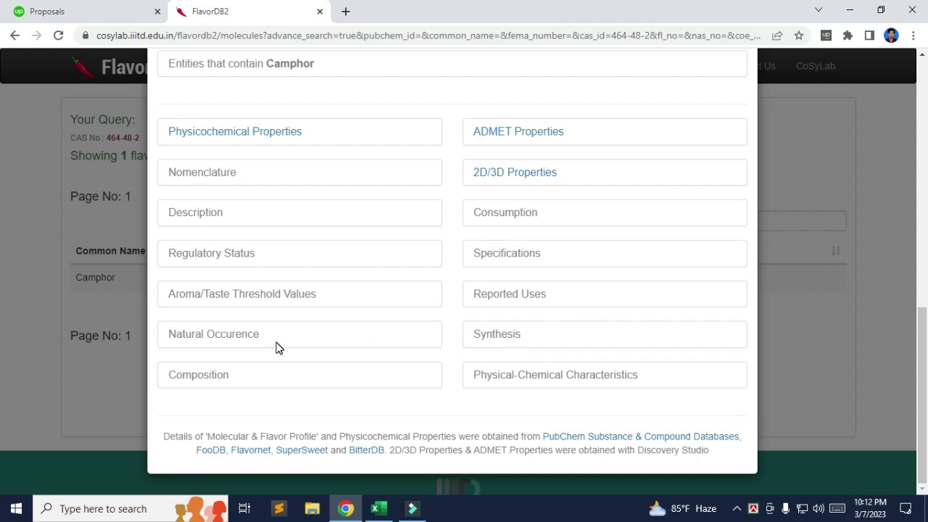
scroll(276, 348, "up", 5)
scroll(261, 377, "down", 3)
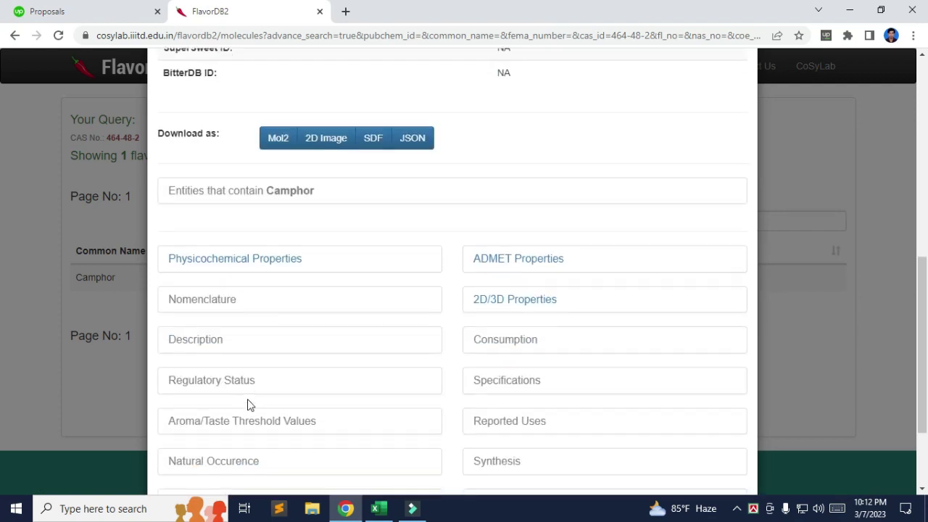
scroll(249, 405, "down", 2)
left_click(236, 335)
left_click(297, 334)
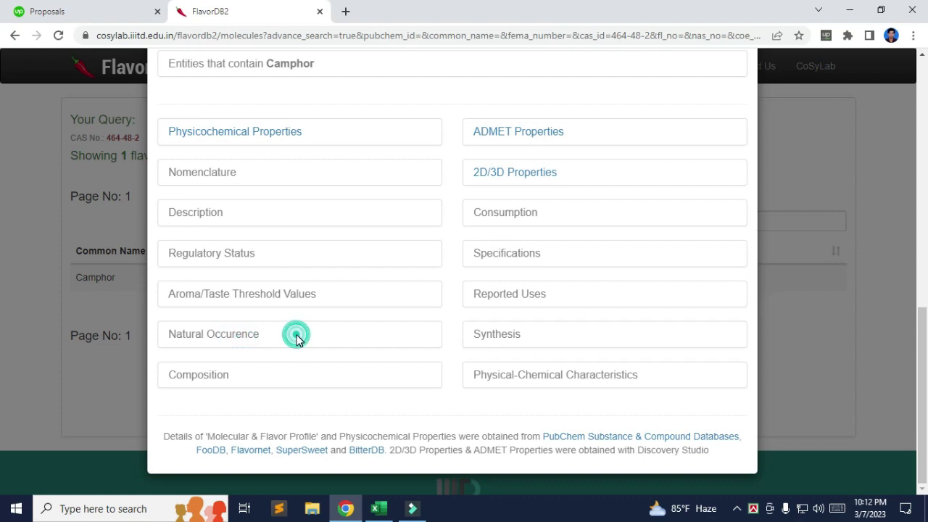
left_click(245, 333)
left_click(300, 337)
left_click(367, 338)
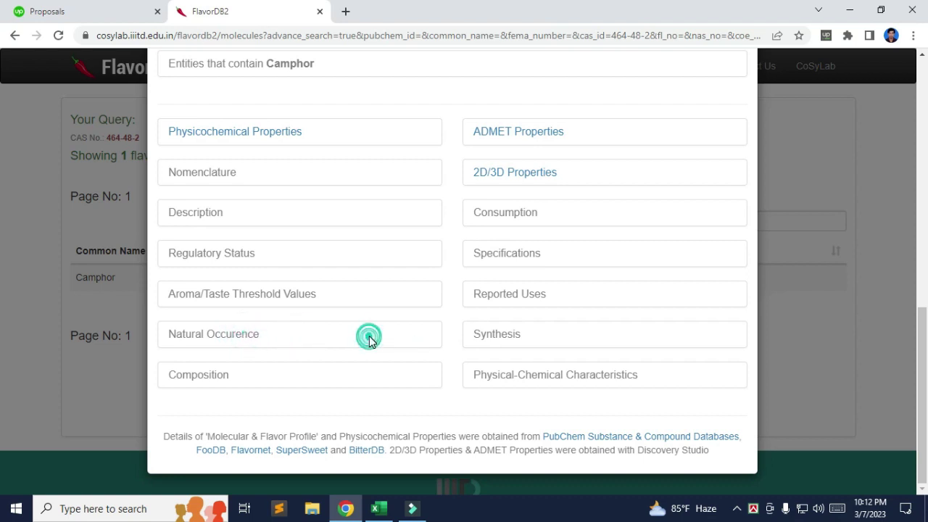
left_click_drag(168, 334, 194, 335)
left_click_drag(250, 336, 290, 344)
left_click(295, 337)
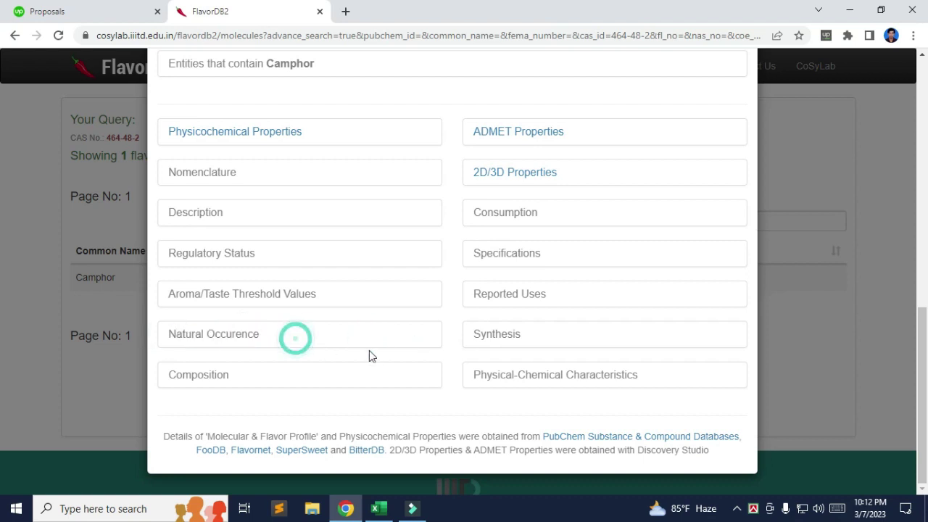
scroll(370, 350, "up", 3)
scroll(370, 350, "up", 5)
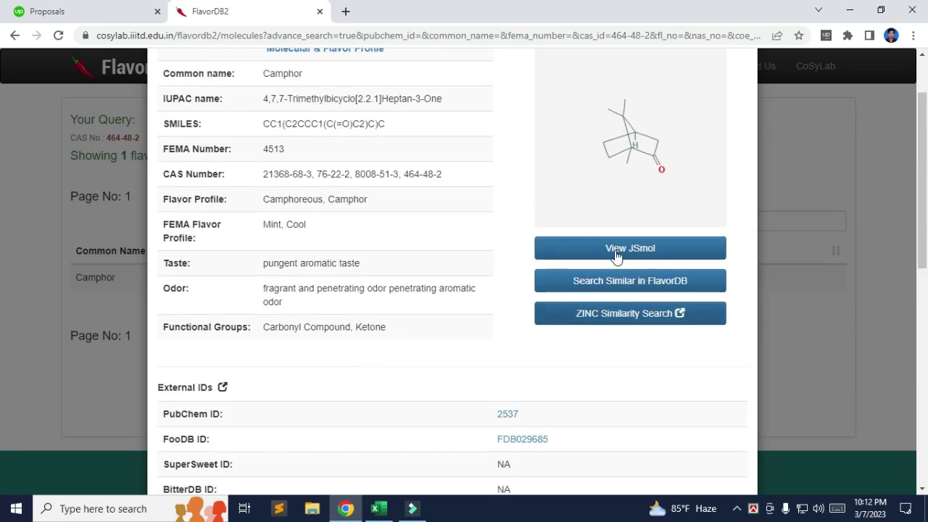
scroll(331, 365, "down", 5)
scroll(437, 374, "down", 2)
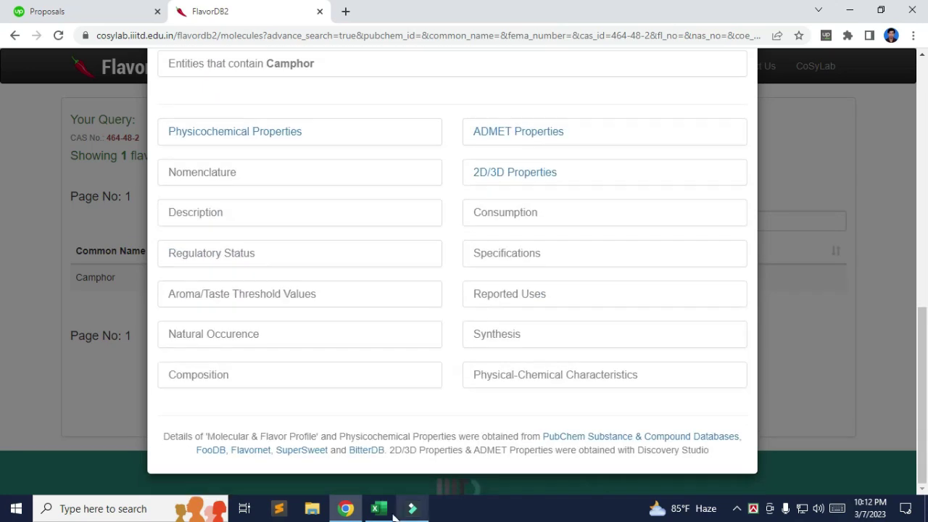
Step: Copy the CAS number 6485-40-1 of (-)-carvone from cell B10 of the Excel workbook
key("alt+Tab")
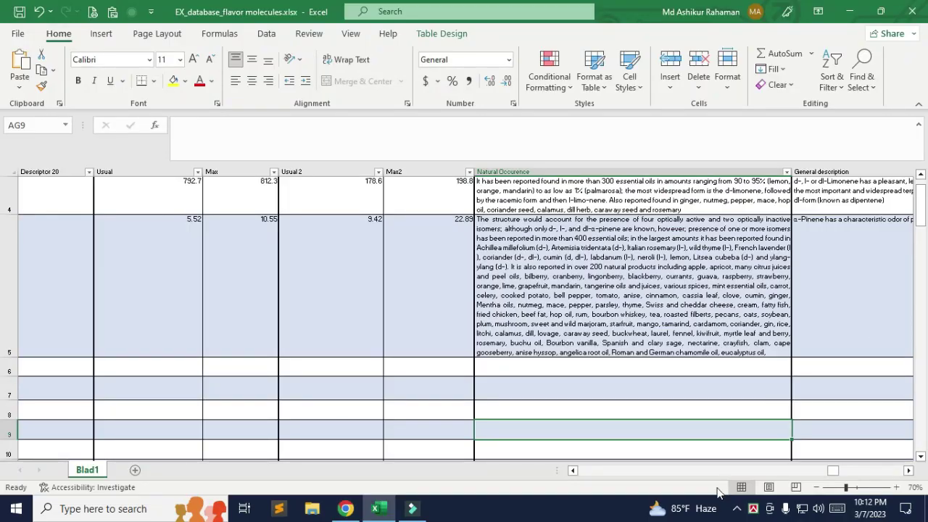
left_click_drag(834, 471, 580, 472)
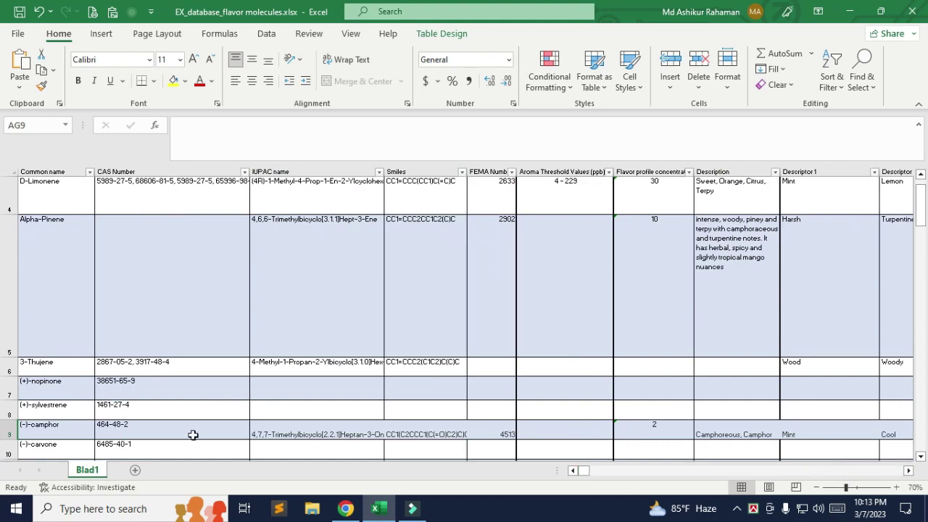
scroll(327, 423, "down", 2)
scroll(323, 418, "up", 1)
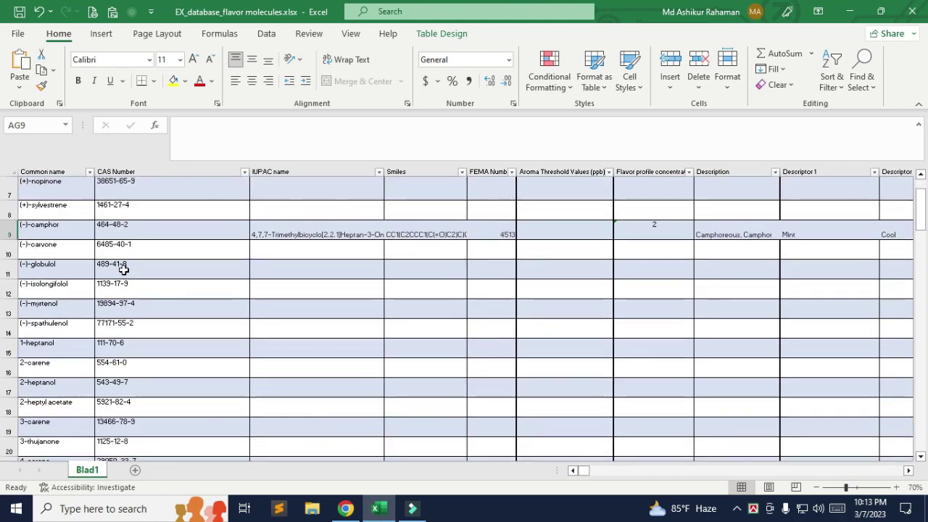
left_click(125, 245)
double_click(126, 245)
left_click(150, 246)
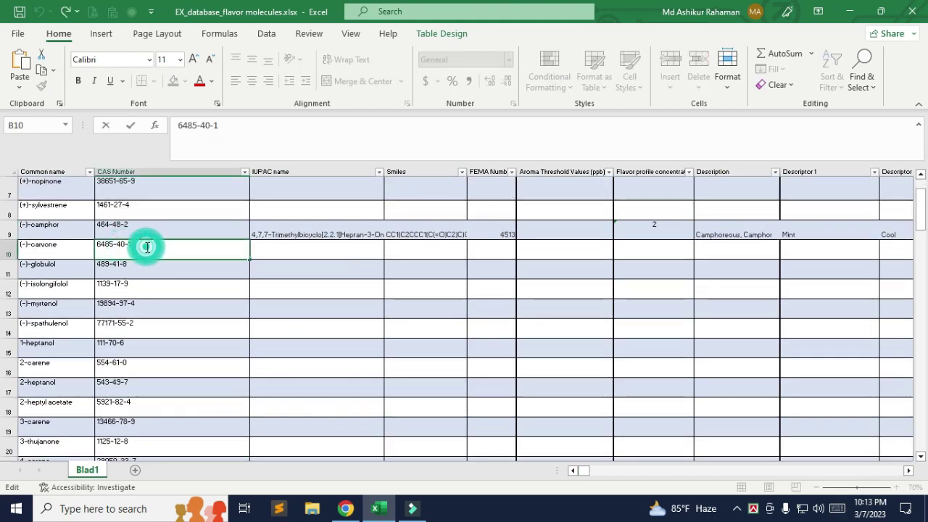
left_click_drag(147, 247, 91, 245)
key("ctrl+c")
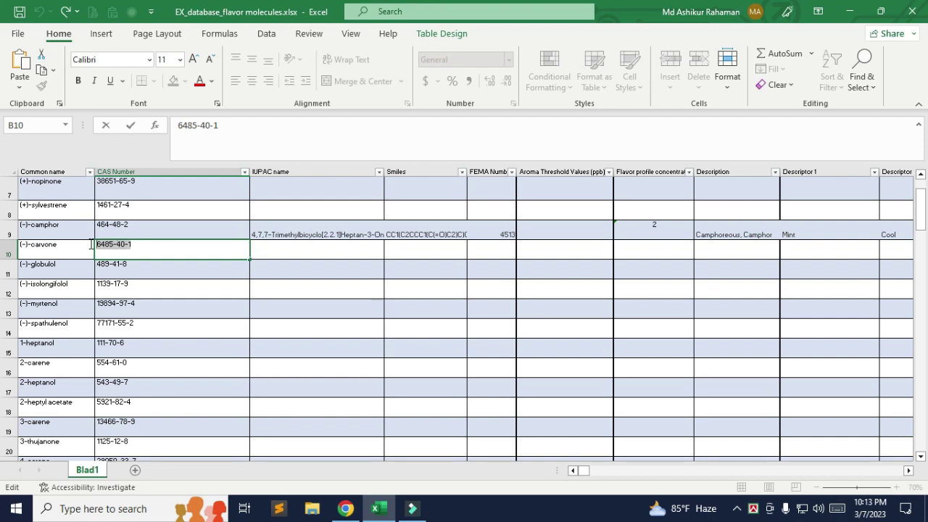
Step: Close Camphor's details on FlavorDB2 in Chrome and return to the advanced search form
left_click(346, 508)
scroll(324, 160, "up", 10)
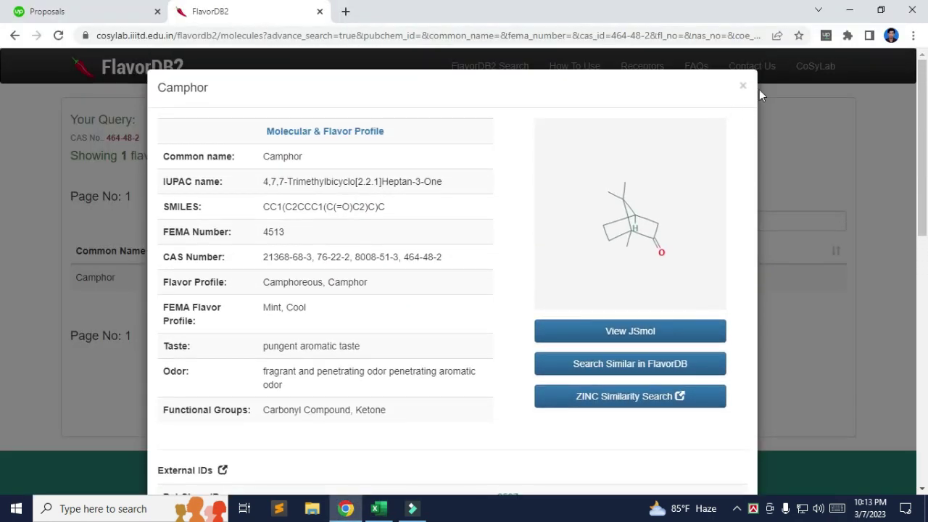
left_click(744, 87)
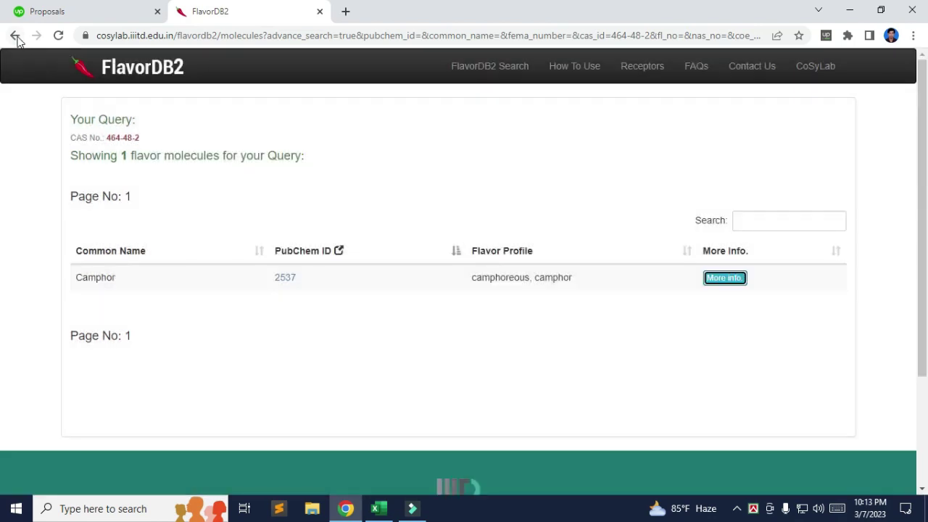
left_click(15, 36)
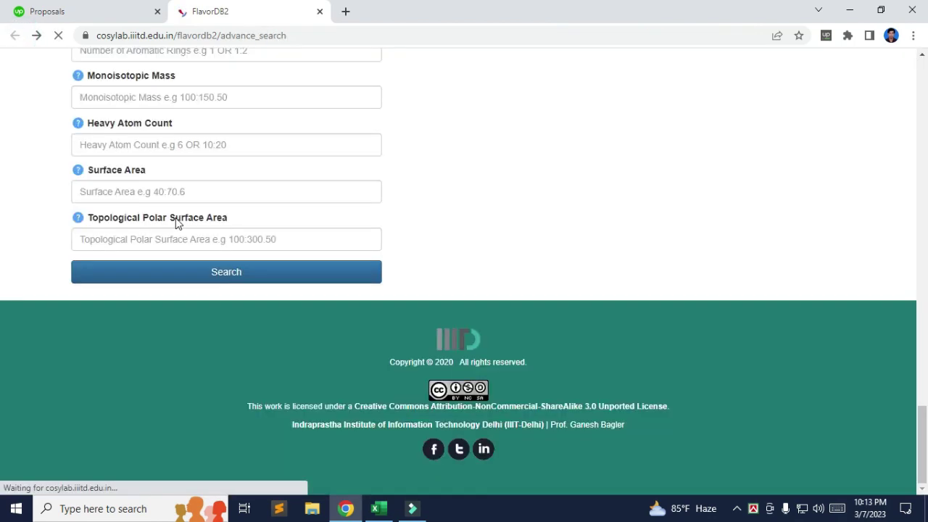
Step: Paste 6485-40-1 as the CAS No. in the advanced search form and run the search
scroll(230, 296, "up", 15)
scroll(229, 296, "up", 3)
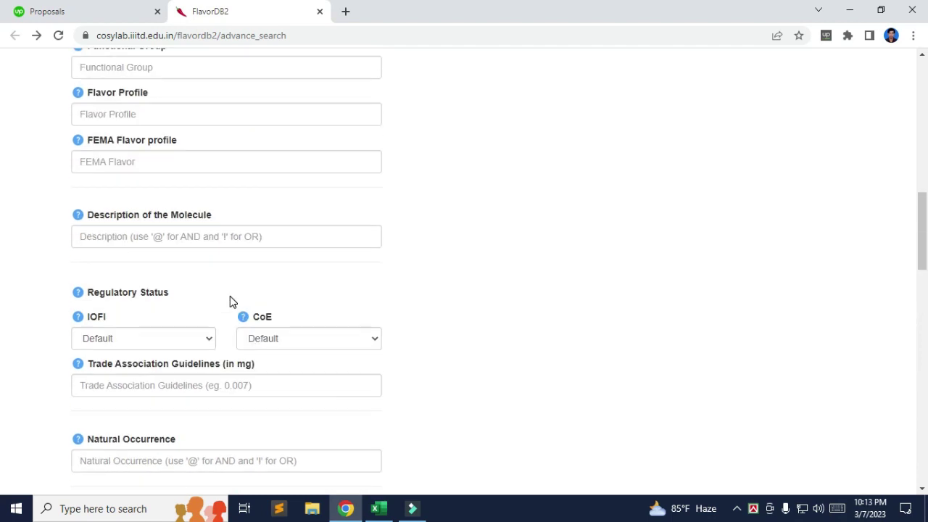
scroll(230, 296, "up", 3)
scroll(231, 296, "up", 1)
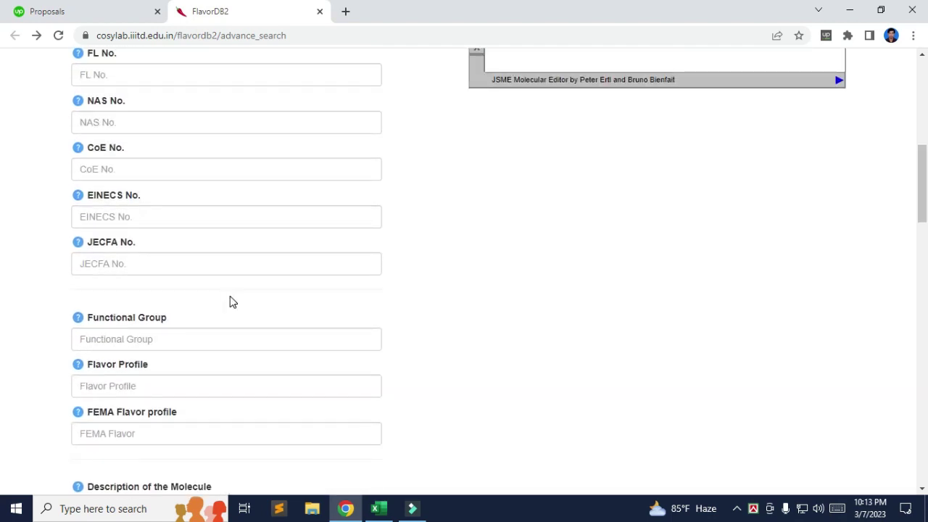
scroll(162, 223, "up", 3)
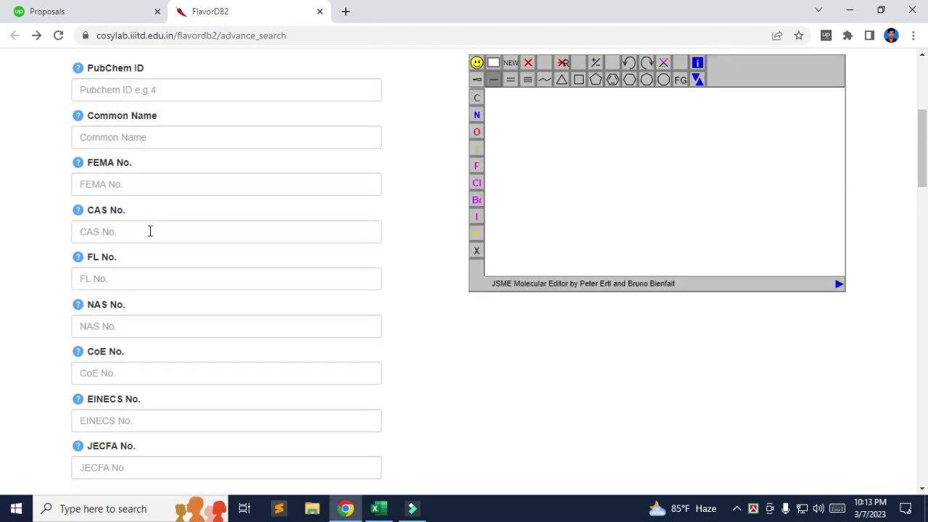
left_click(145, 240)
key("ctrl+v")
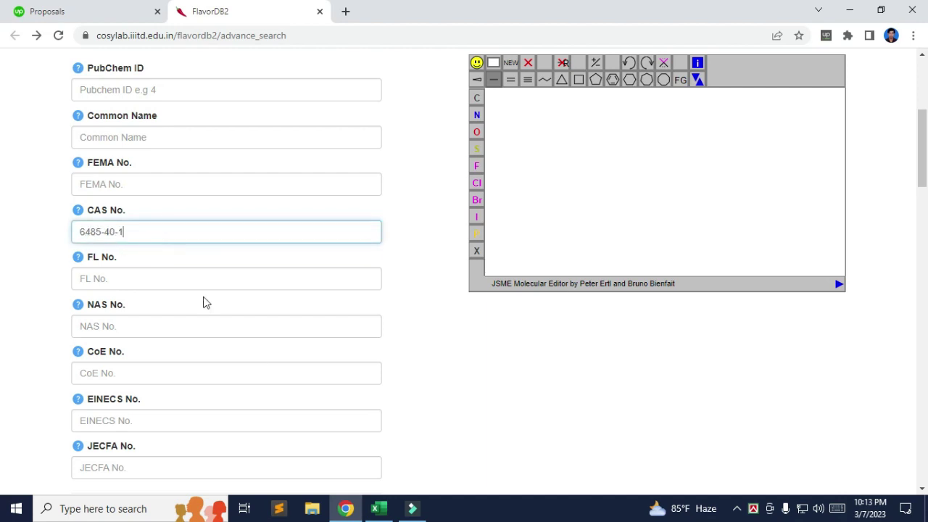
scroll(244, 373, "down", 20)
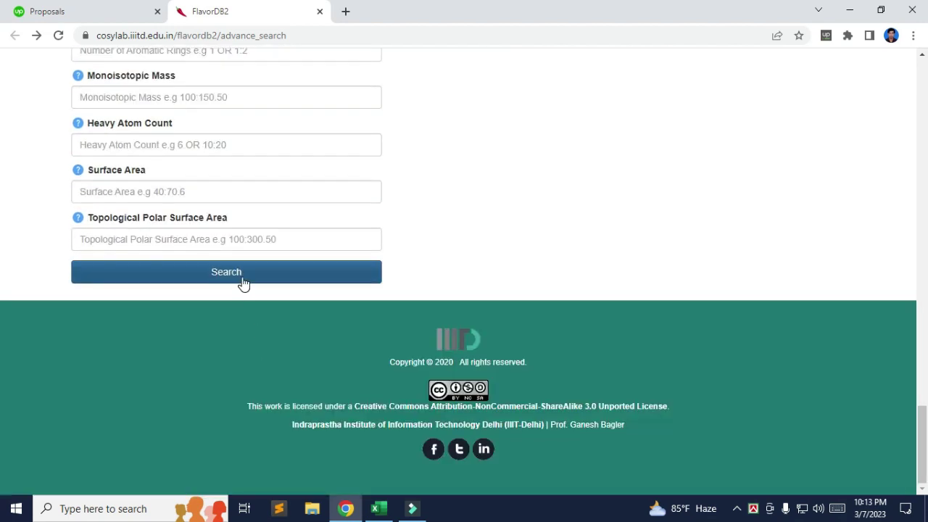
left_click(244, 281)
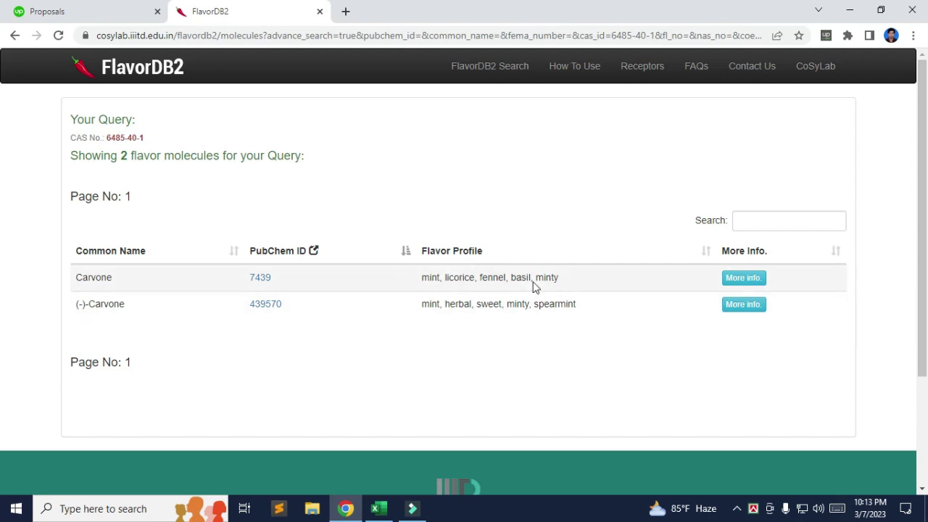
Step: Examine the molecular and flavor profile in the details of the Carvone result with PubChem ID 7439
left_click(750, 279)
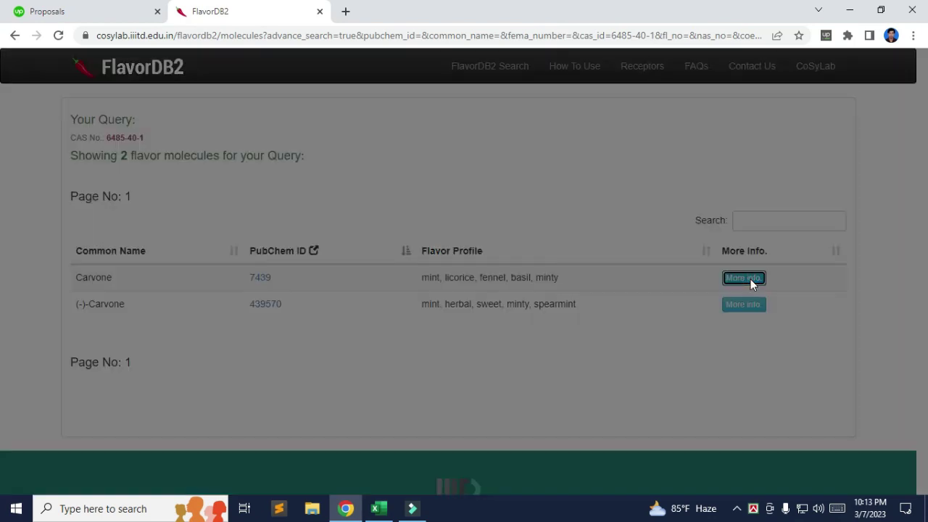
scroll(366, 319, "down", 1)
scroll(366, 324, "down", 10)
scroll(366, 323, "up", 10)
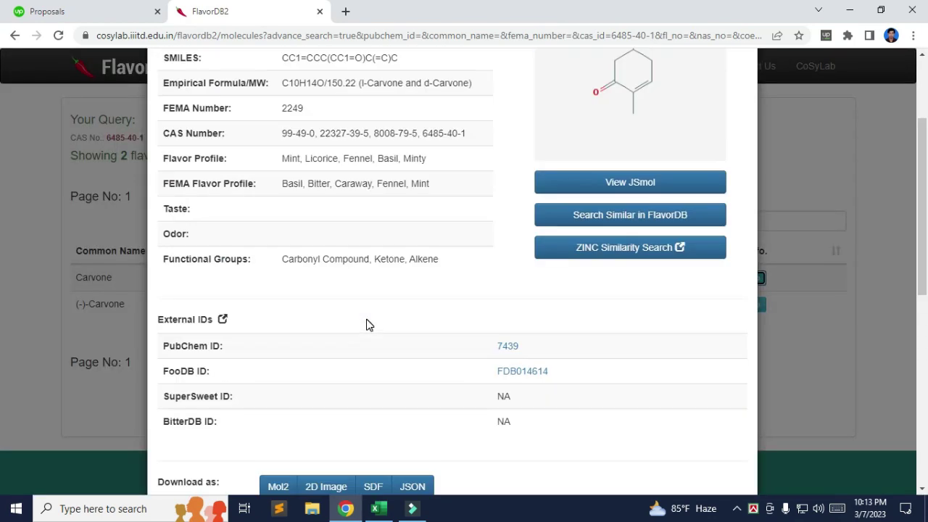
left_click(742, 85)
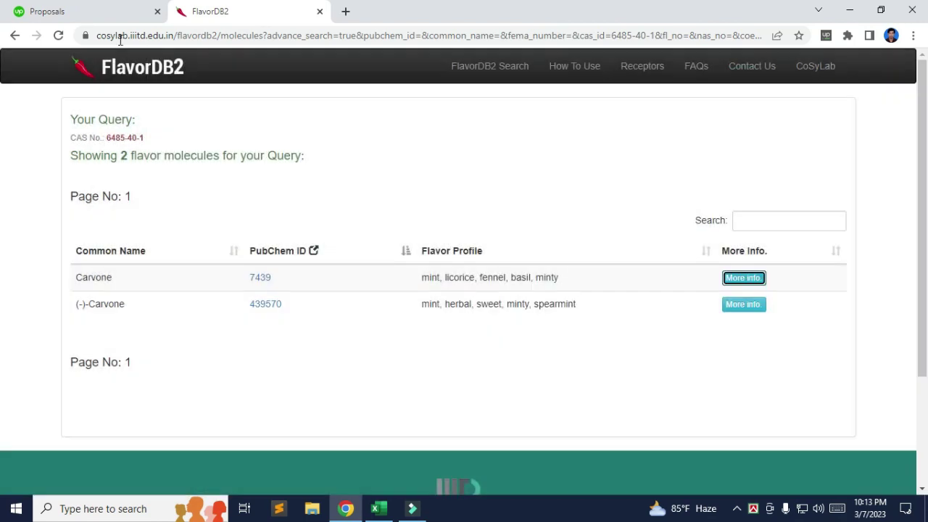
left_click(80, 10)
key("ctrl+Tab")
left_click(749, 279)
scroll(366, 319, "down", 5)
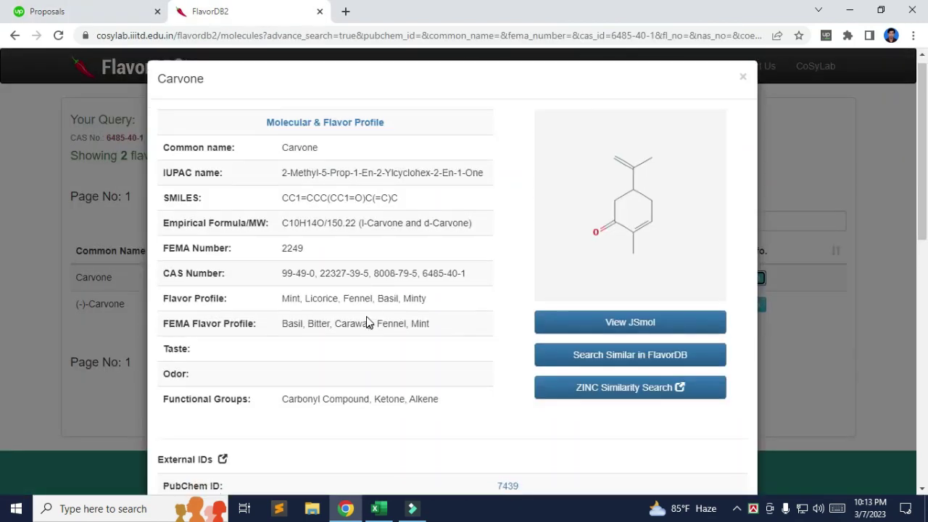
scroll(366, 324, "up", 5)
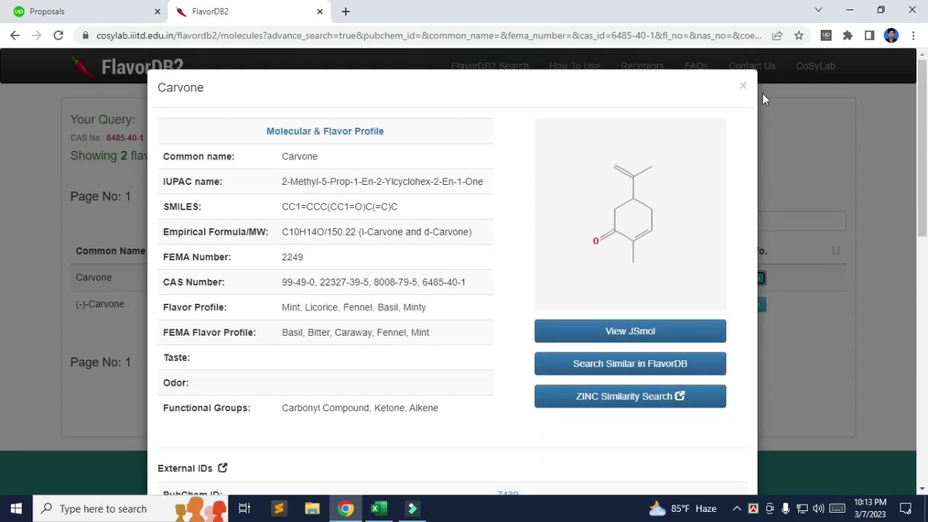
left_click(743, 87)
Step: Review the job description, procedure and proposed payment terms in the Upwork proposal
left_click(80, 11)
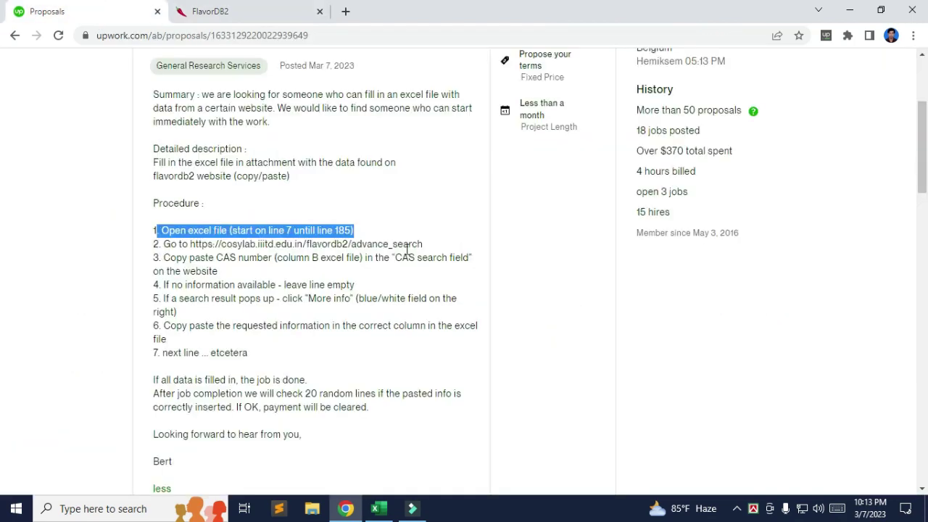
scroll(296, 248, "up", 3)
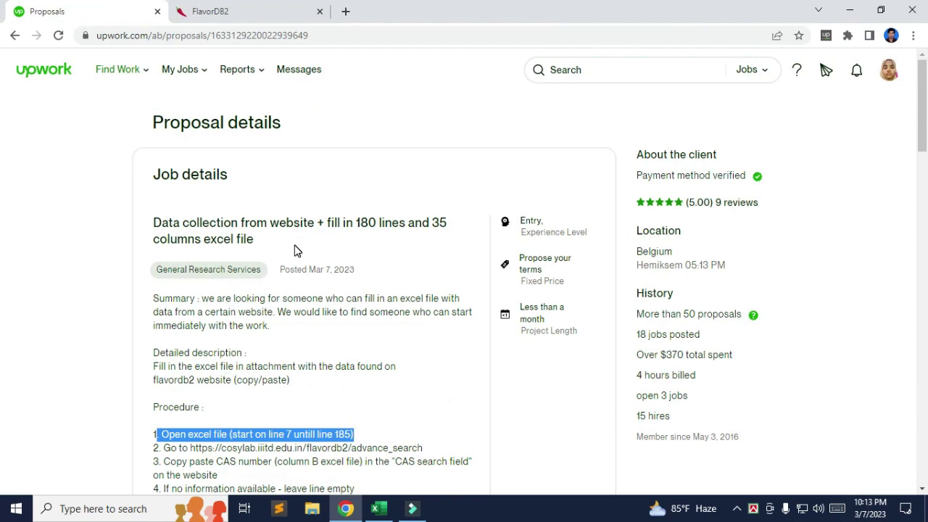
scroll(297, 250, "down", 3)
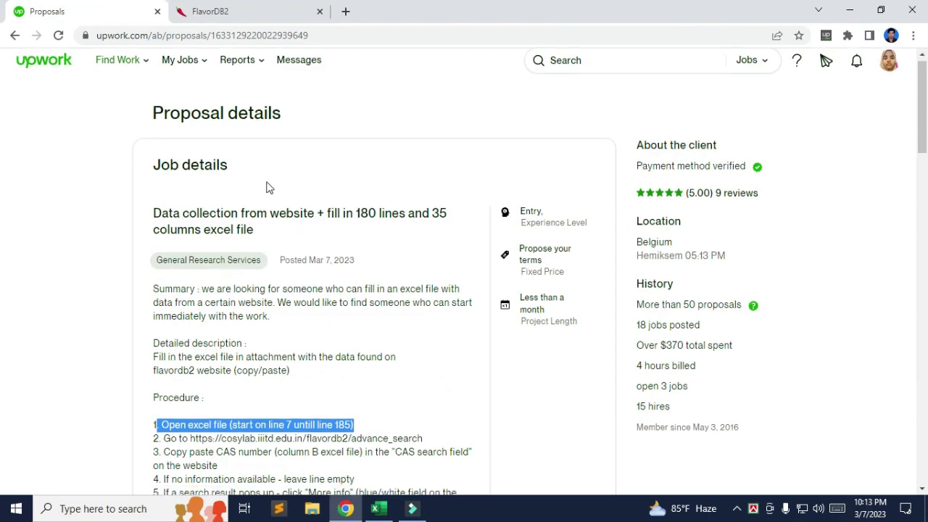
scroll(387, 330, "down", 4)
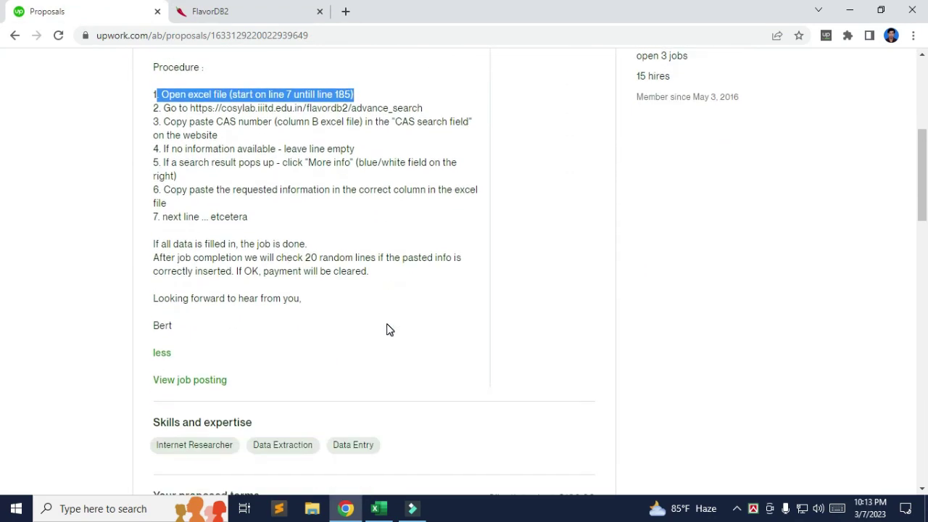
scroll(387, 330, "down", 1)
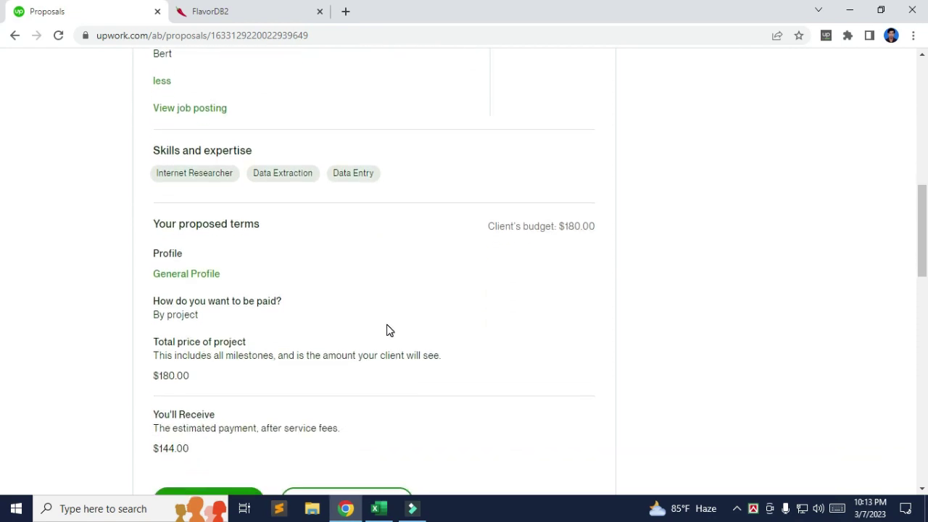
scroll(386, 330, "down", 1)
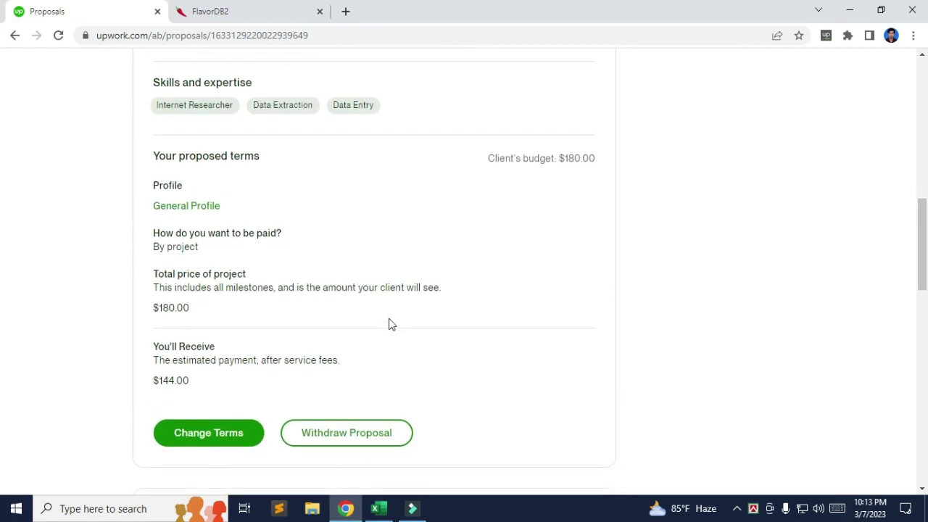